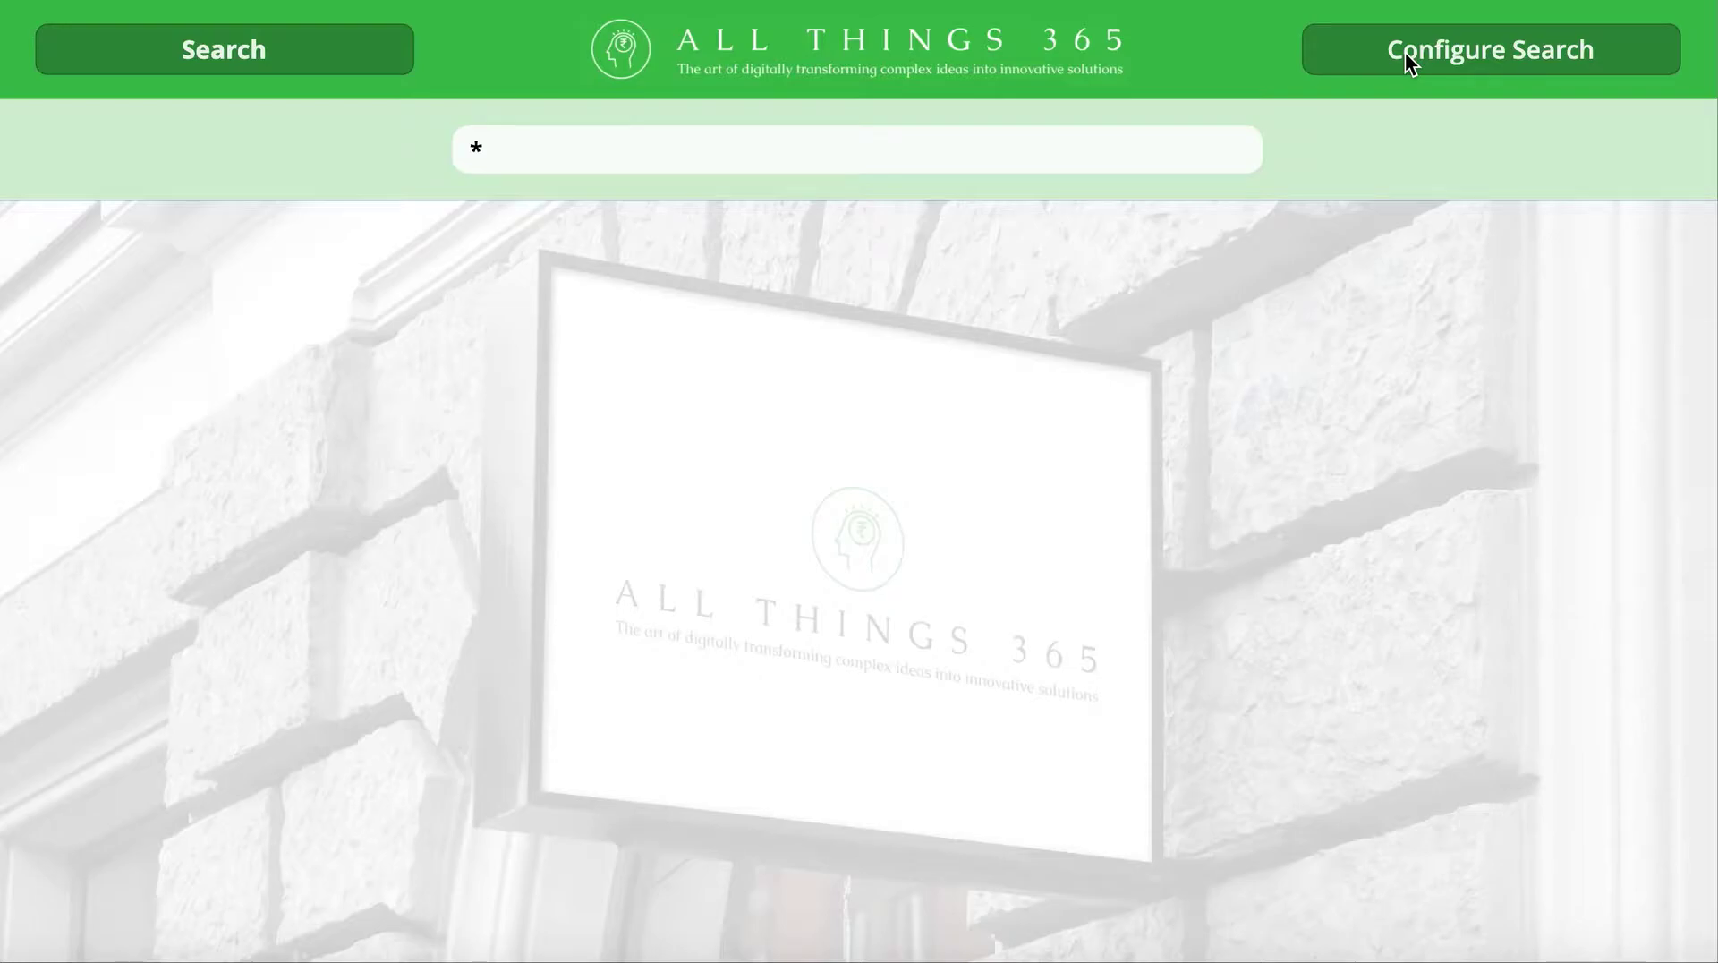
Open the search configuration and try to find a search location with the term Market.
click(1547, 60)
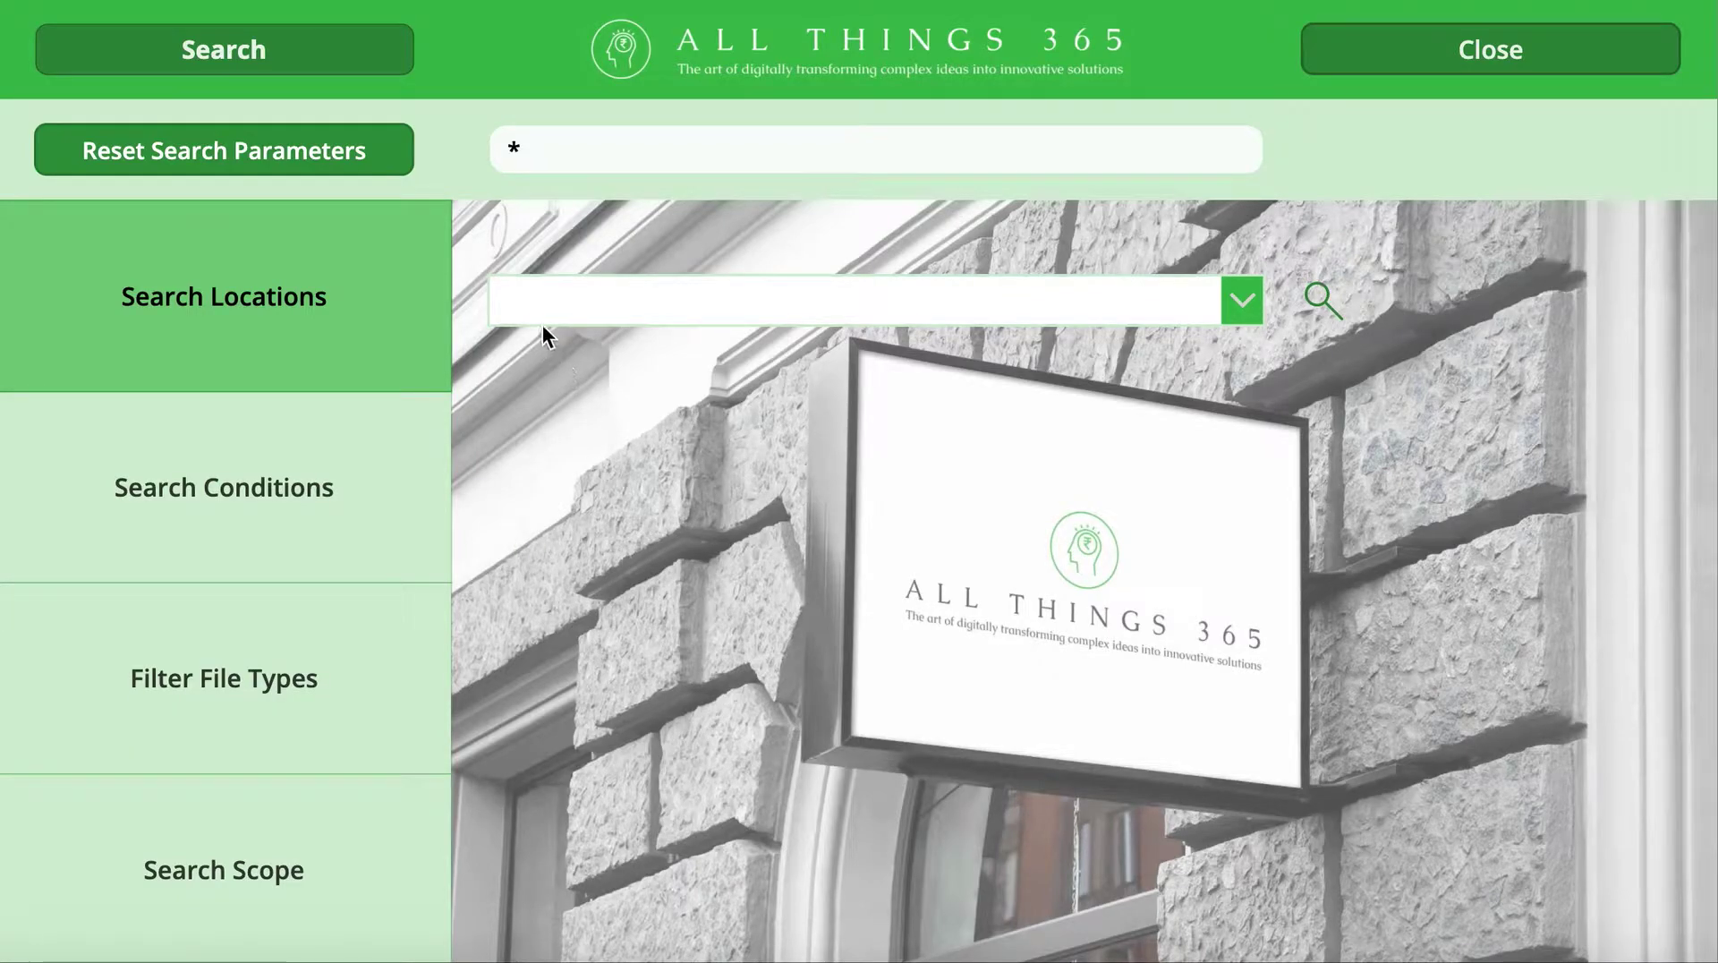
click(559, 301)
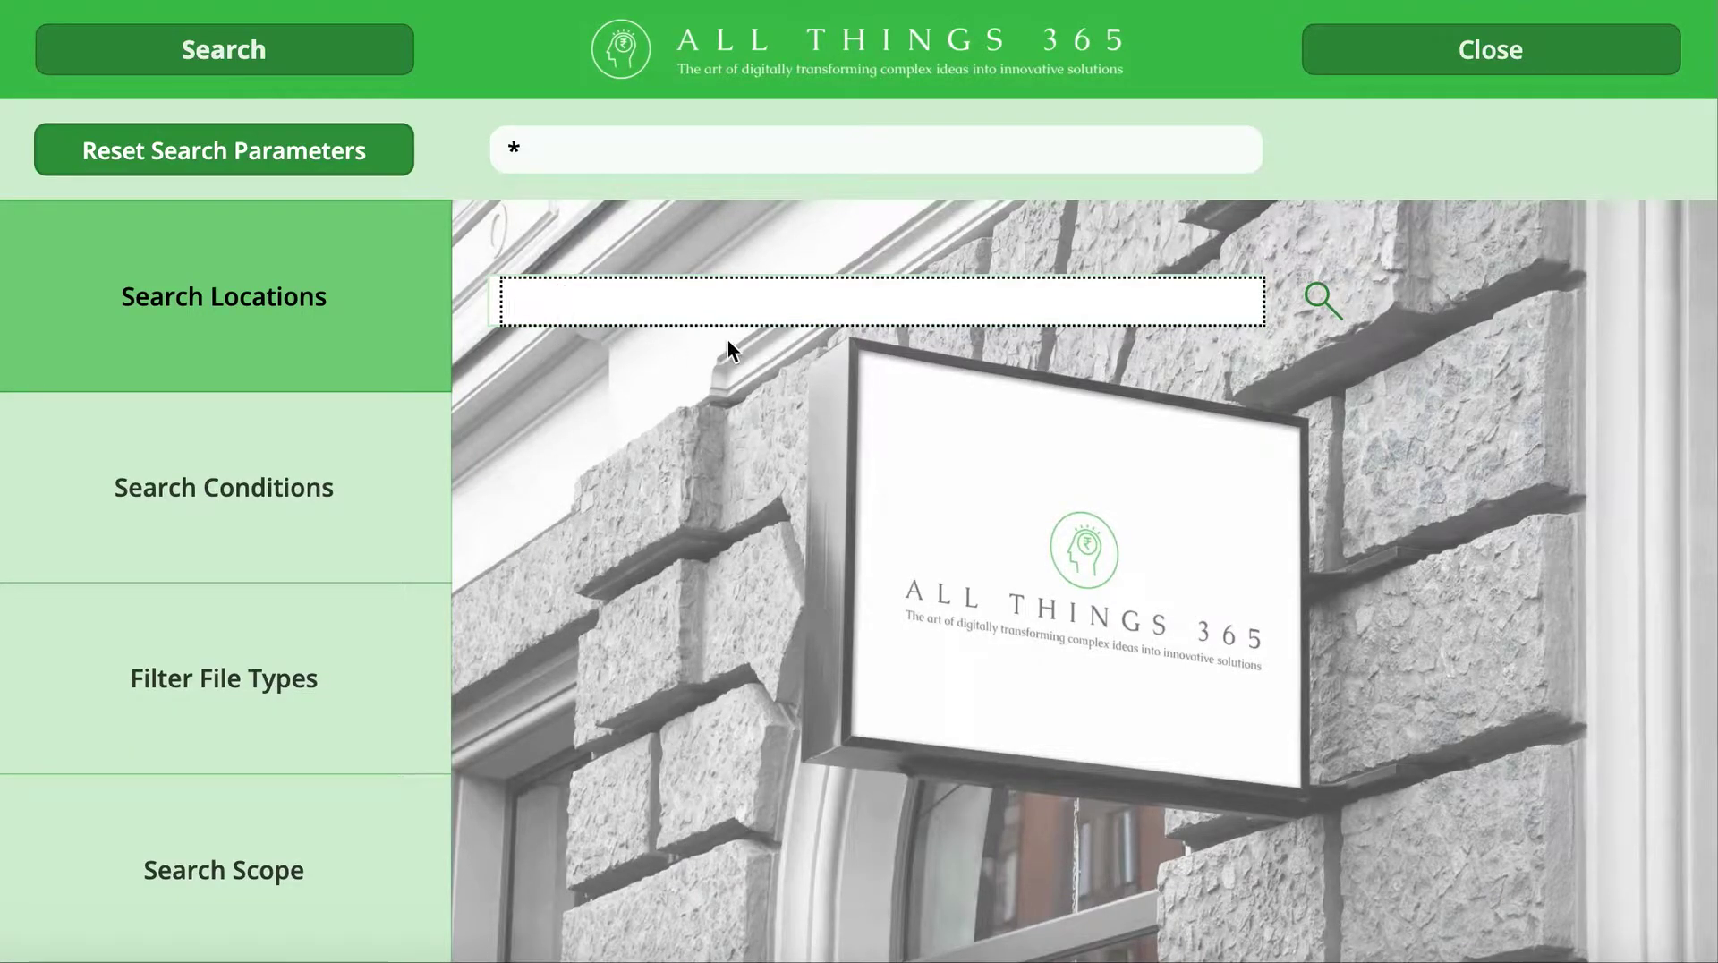
text(Market)
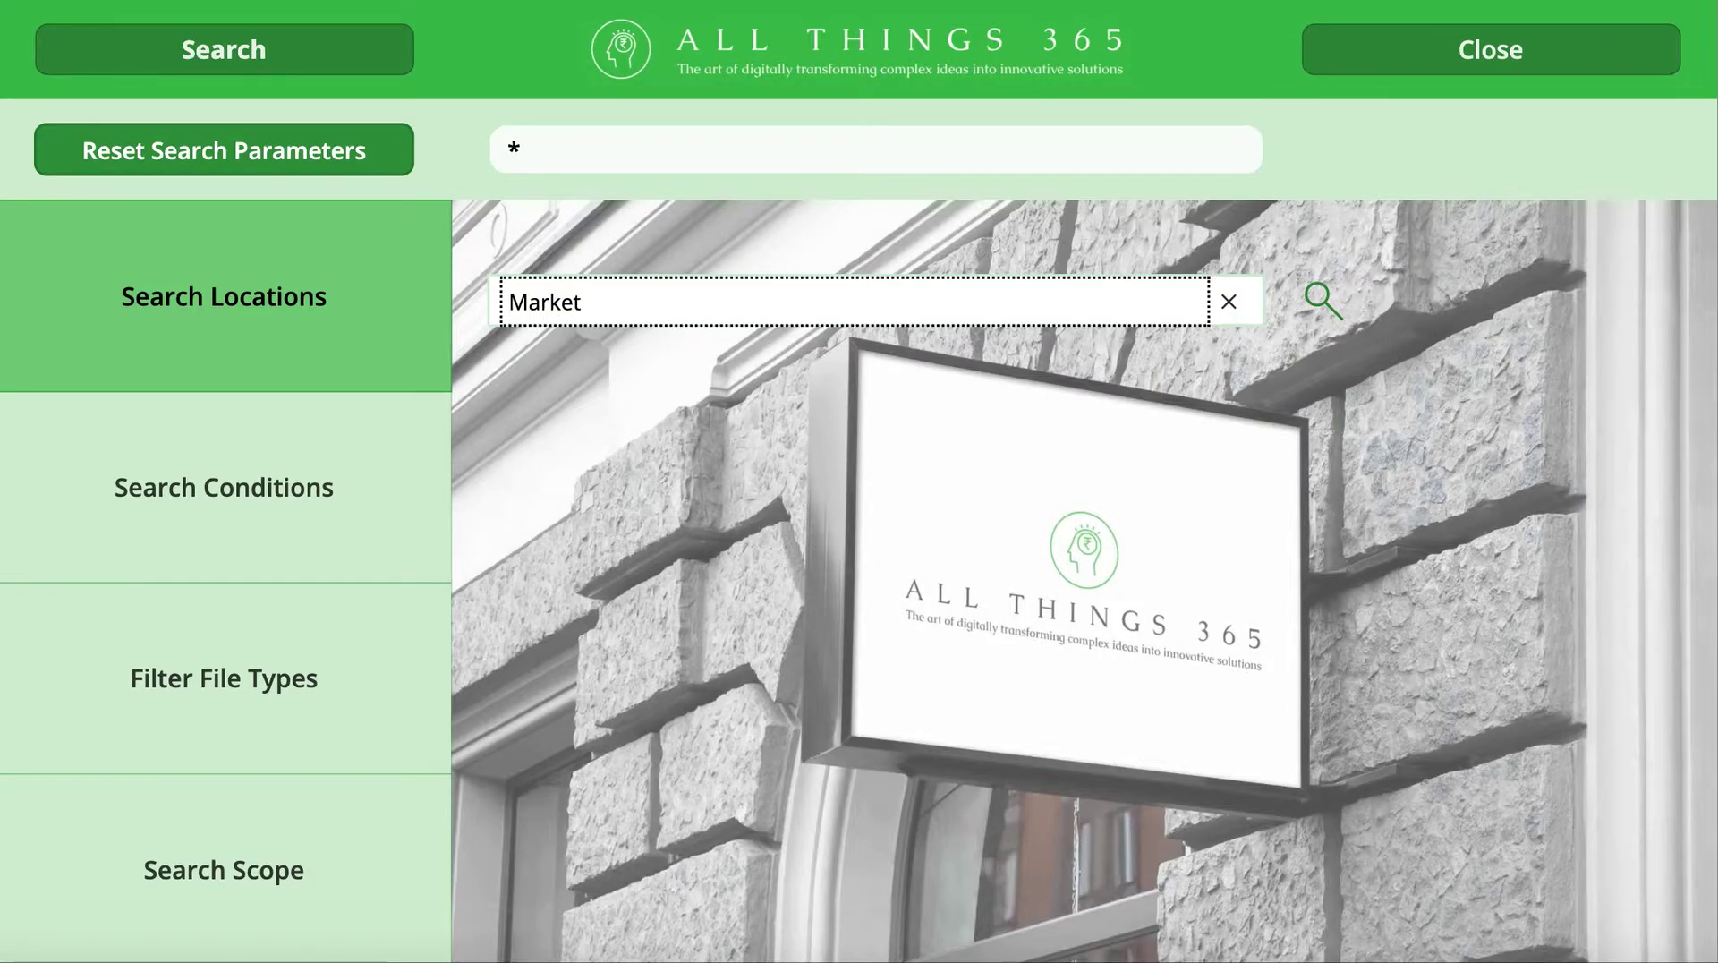
click(1318, 297)
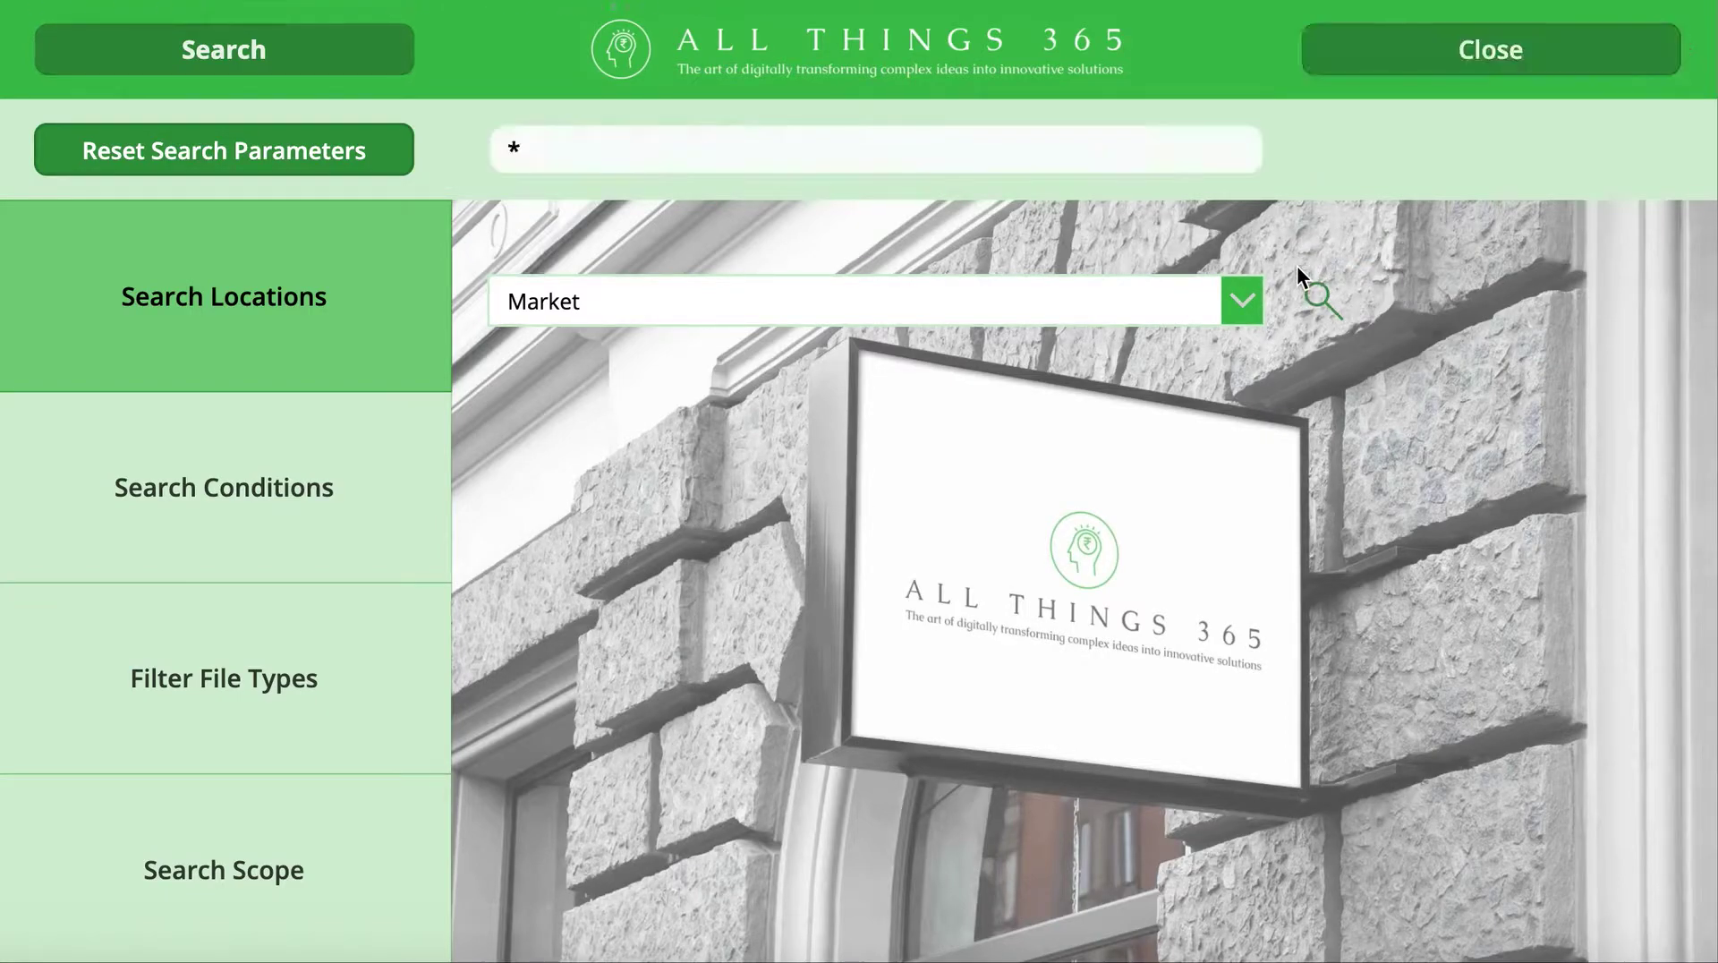
click(1233, 296)
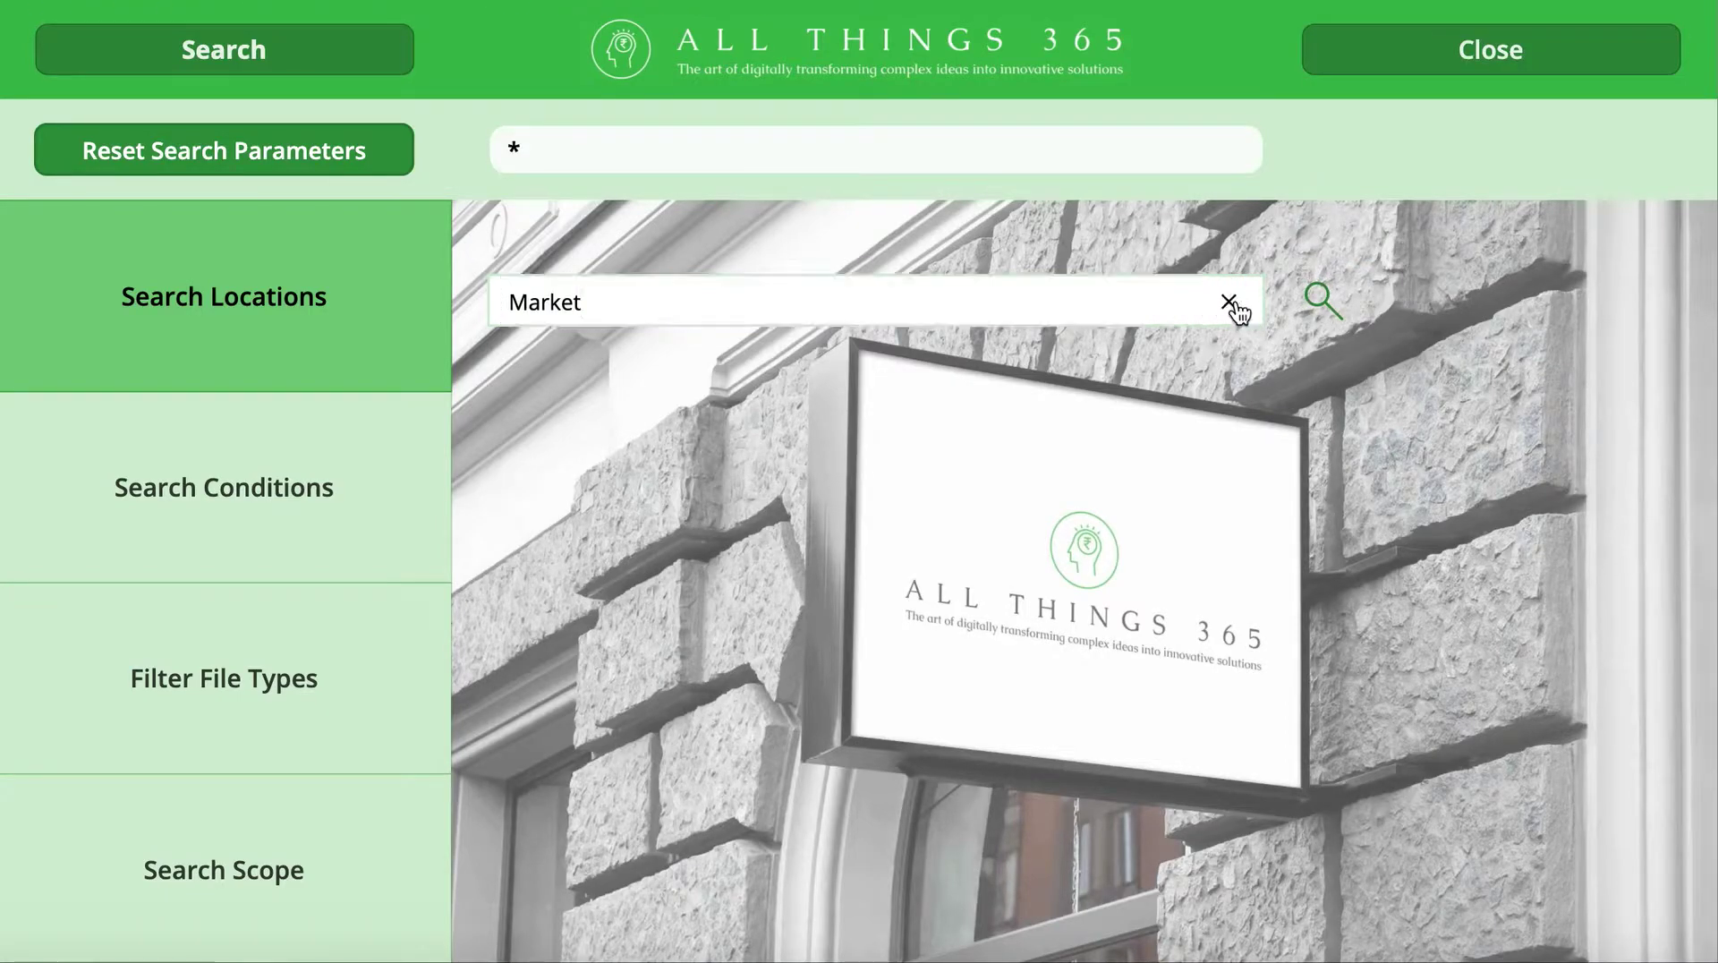
click(1228, 298)
Look up Marketing in the search locations and select the teams/Marketing site.
click(1066, 285)
text(M)
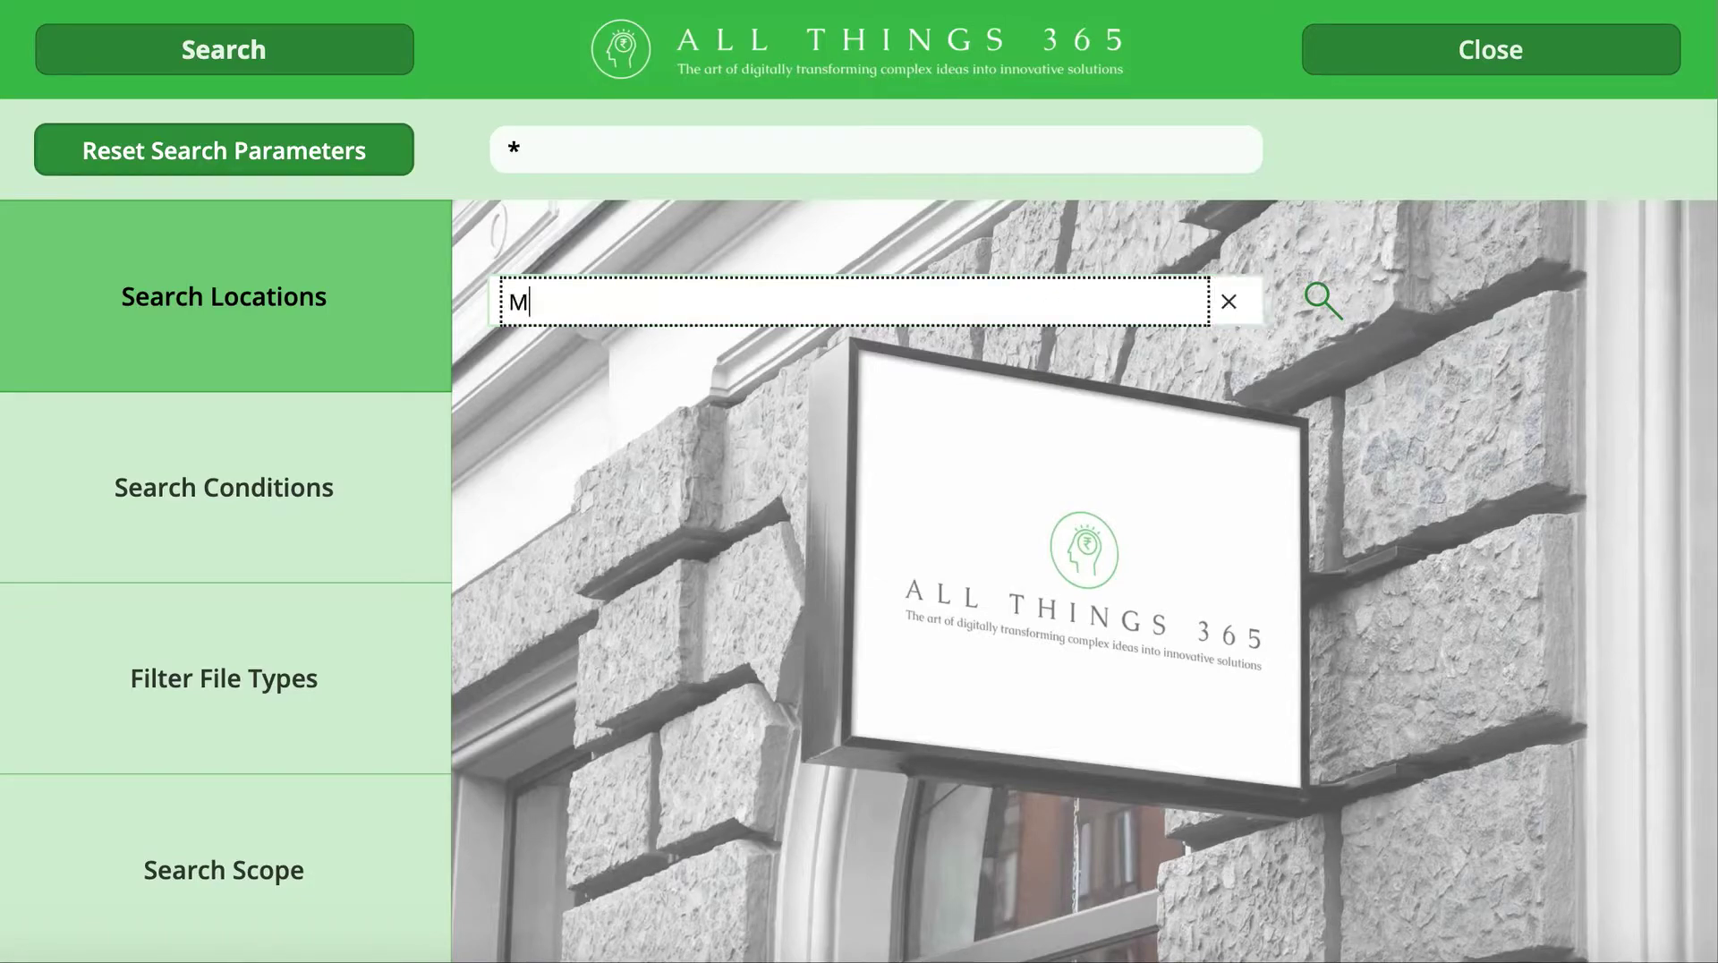
text(arketing)
click(1299, 297)
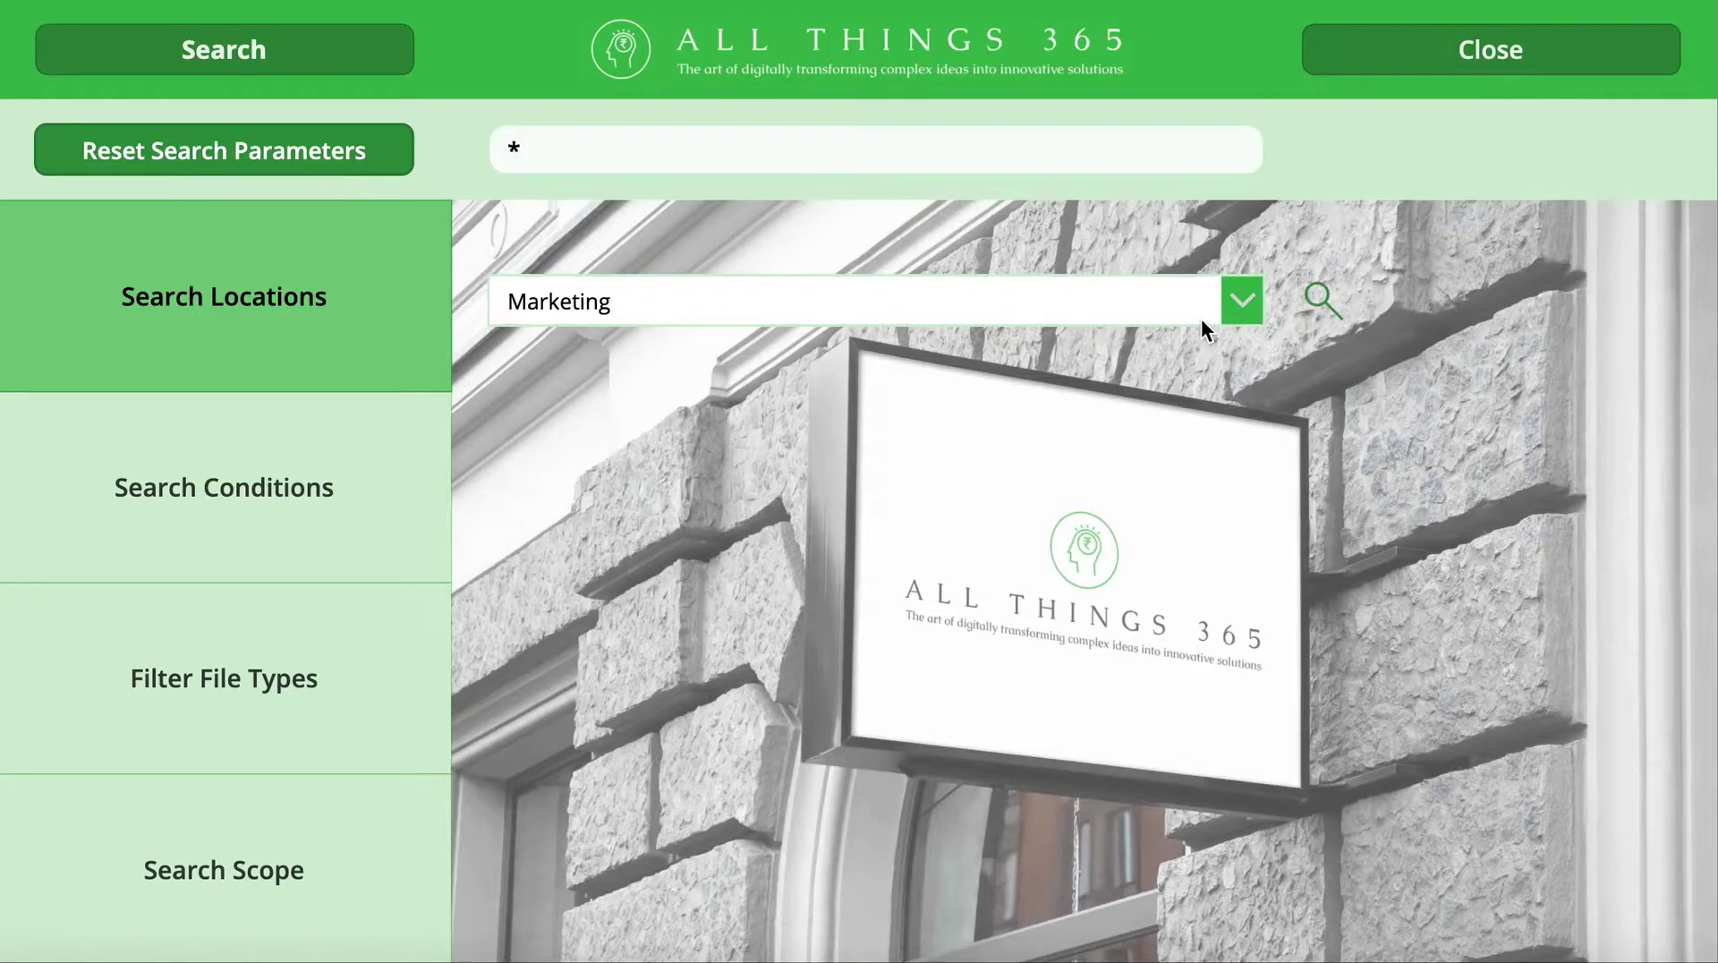
click(1228, 304)
click(957, 363)
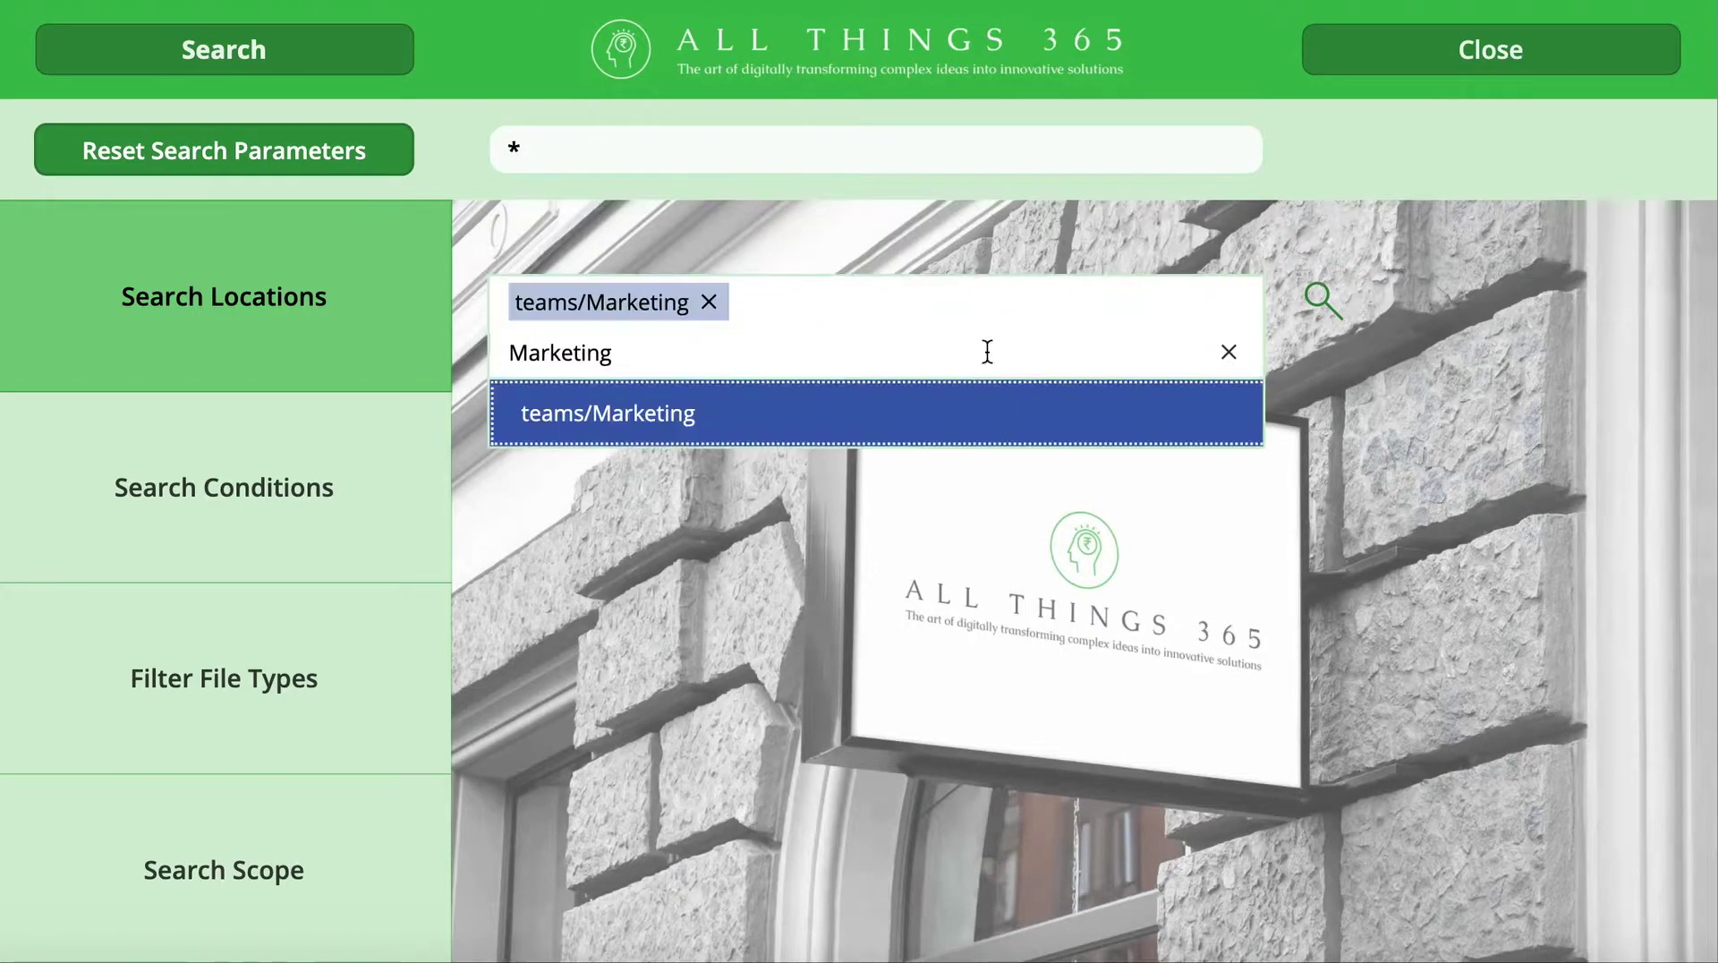
Look up Sales and add the teams/Sales site to the search locations.
click(737, 364)
text(Sales)
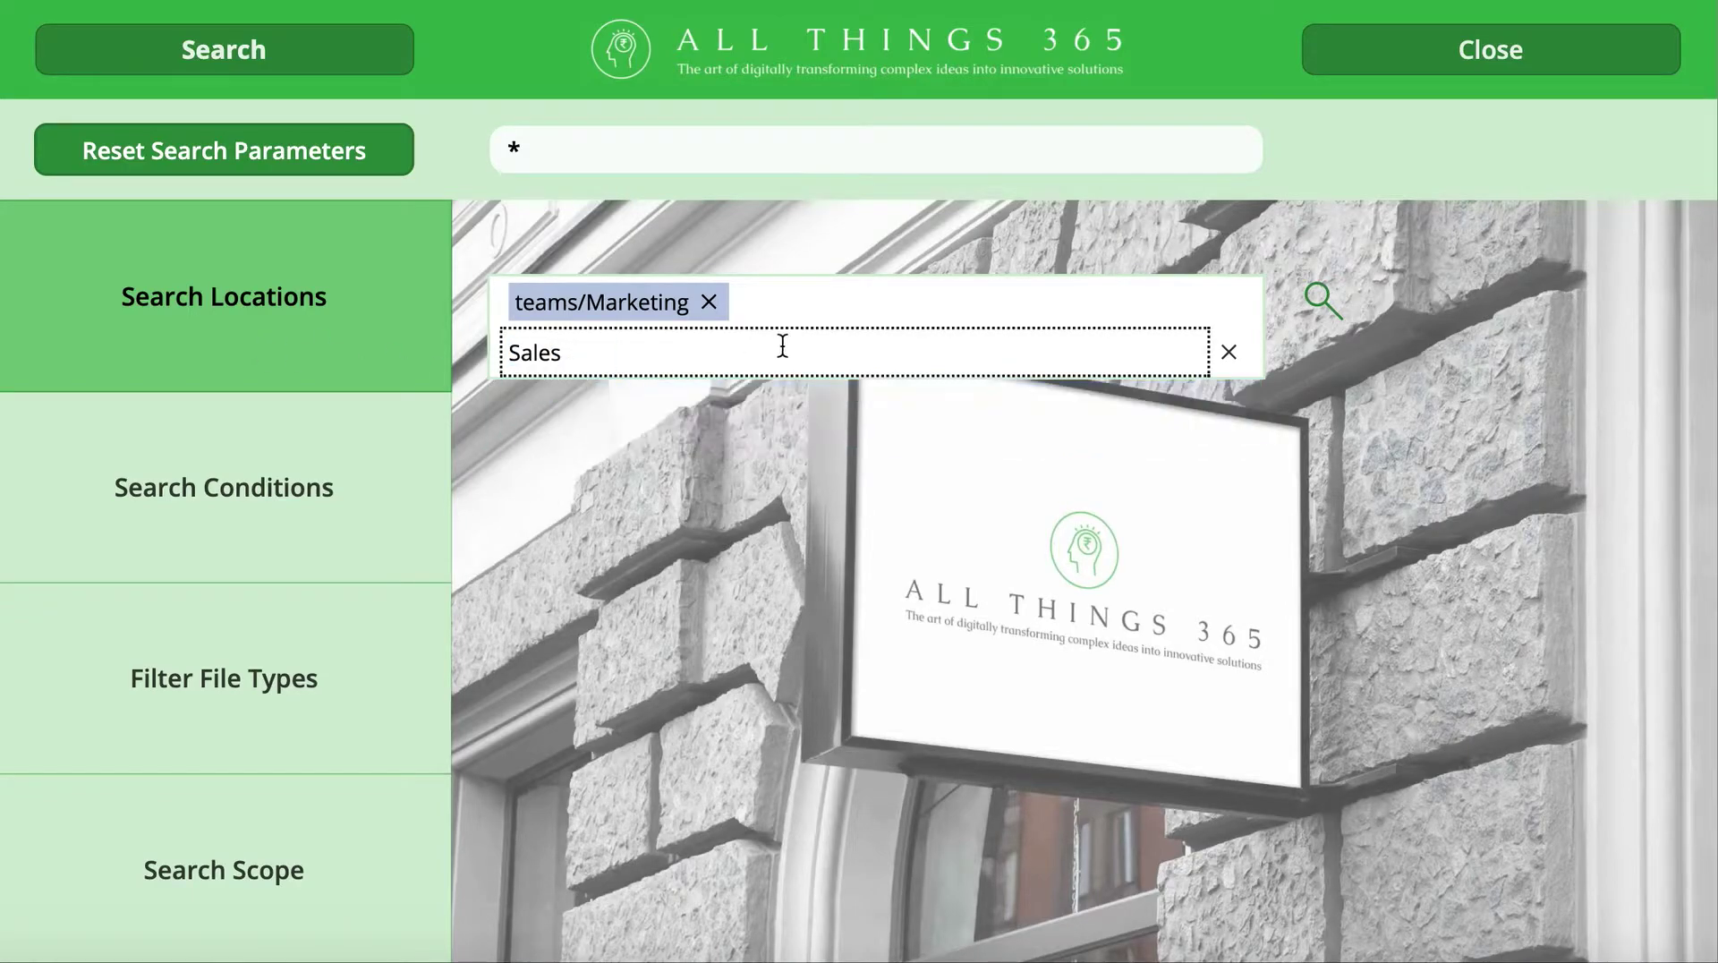
click(1323, 299)
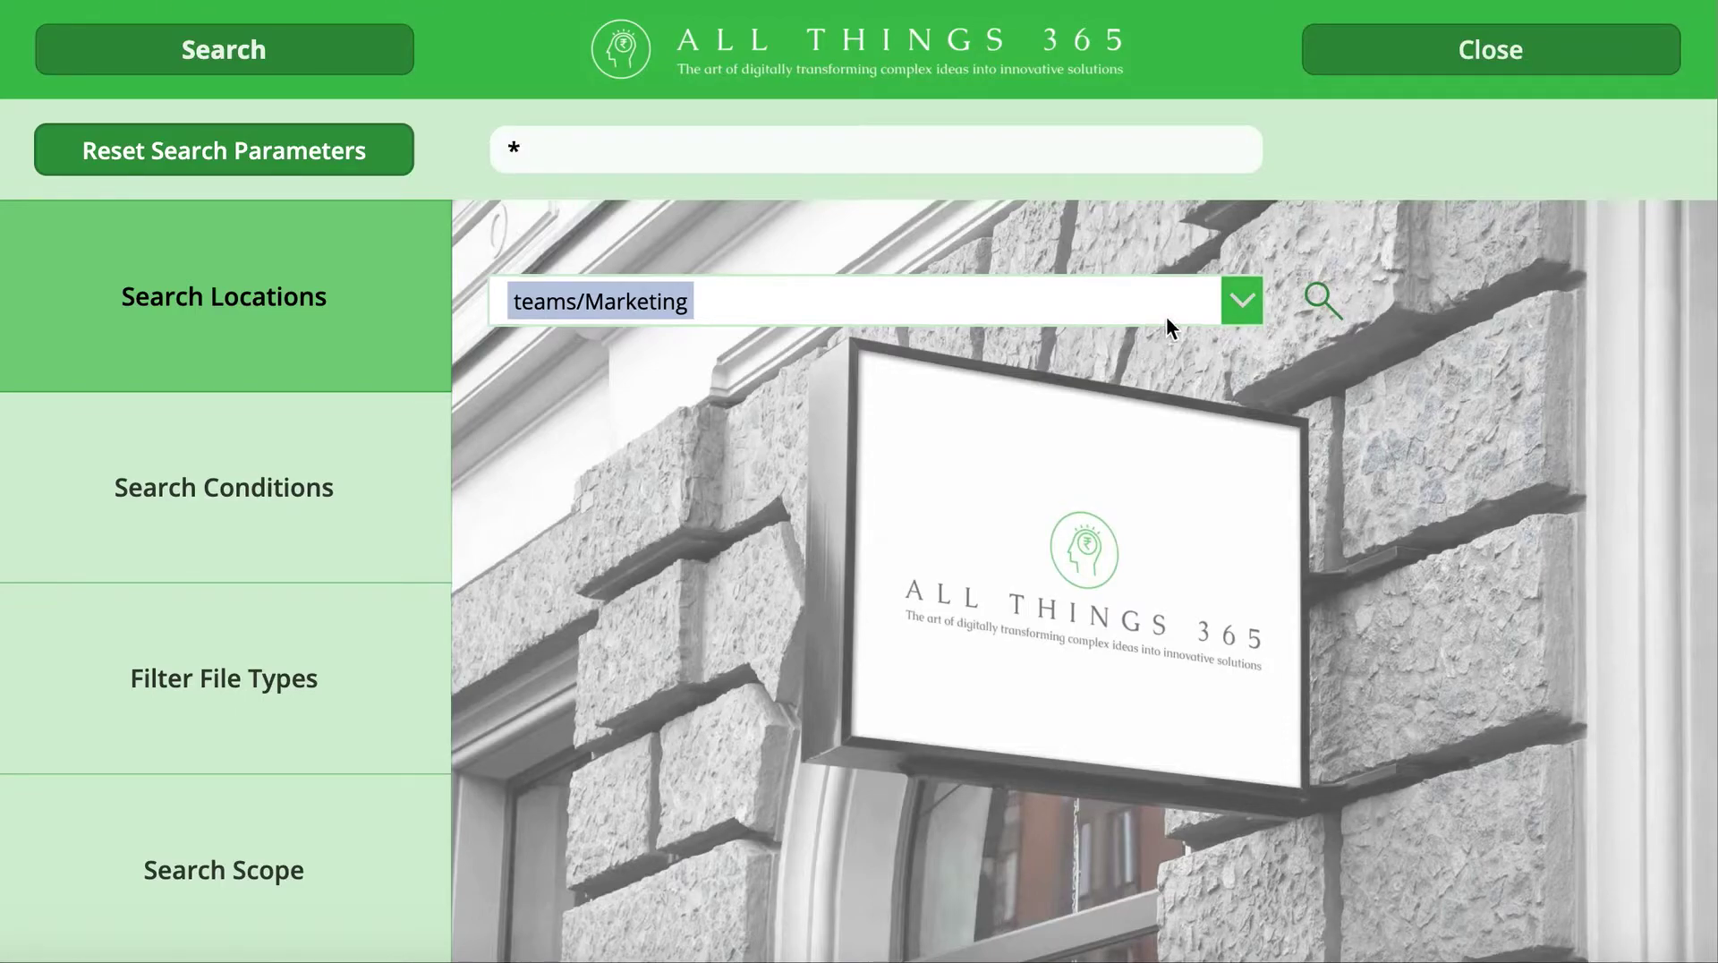
click(1241, 301)
click(760, 409)
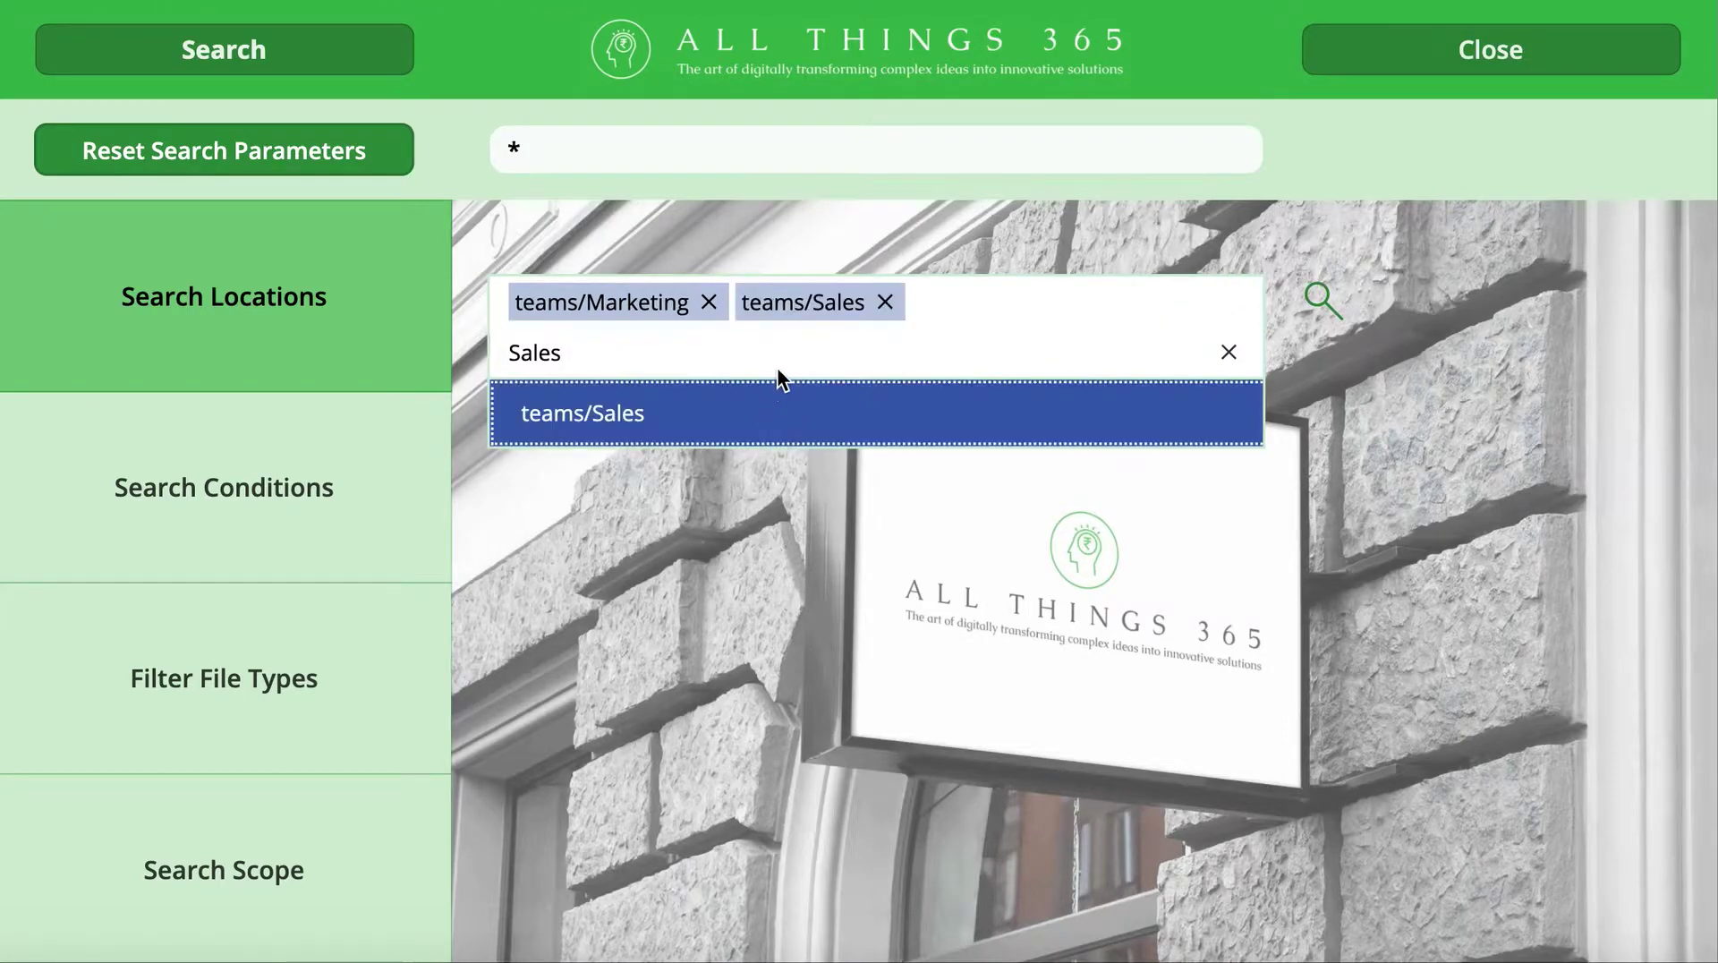
Look up Bookings and add the teams/Bookings site to the search locations.
double_click(580, 356)
text(Booki)
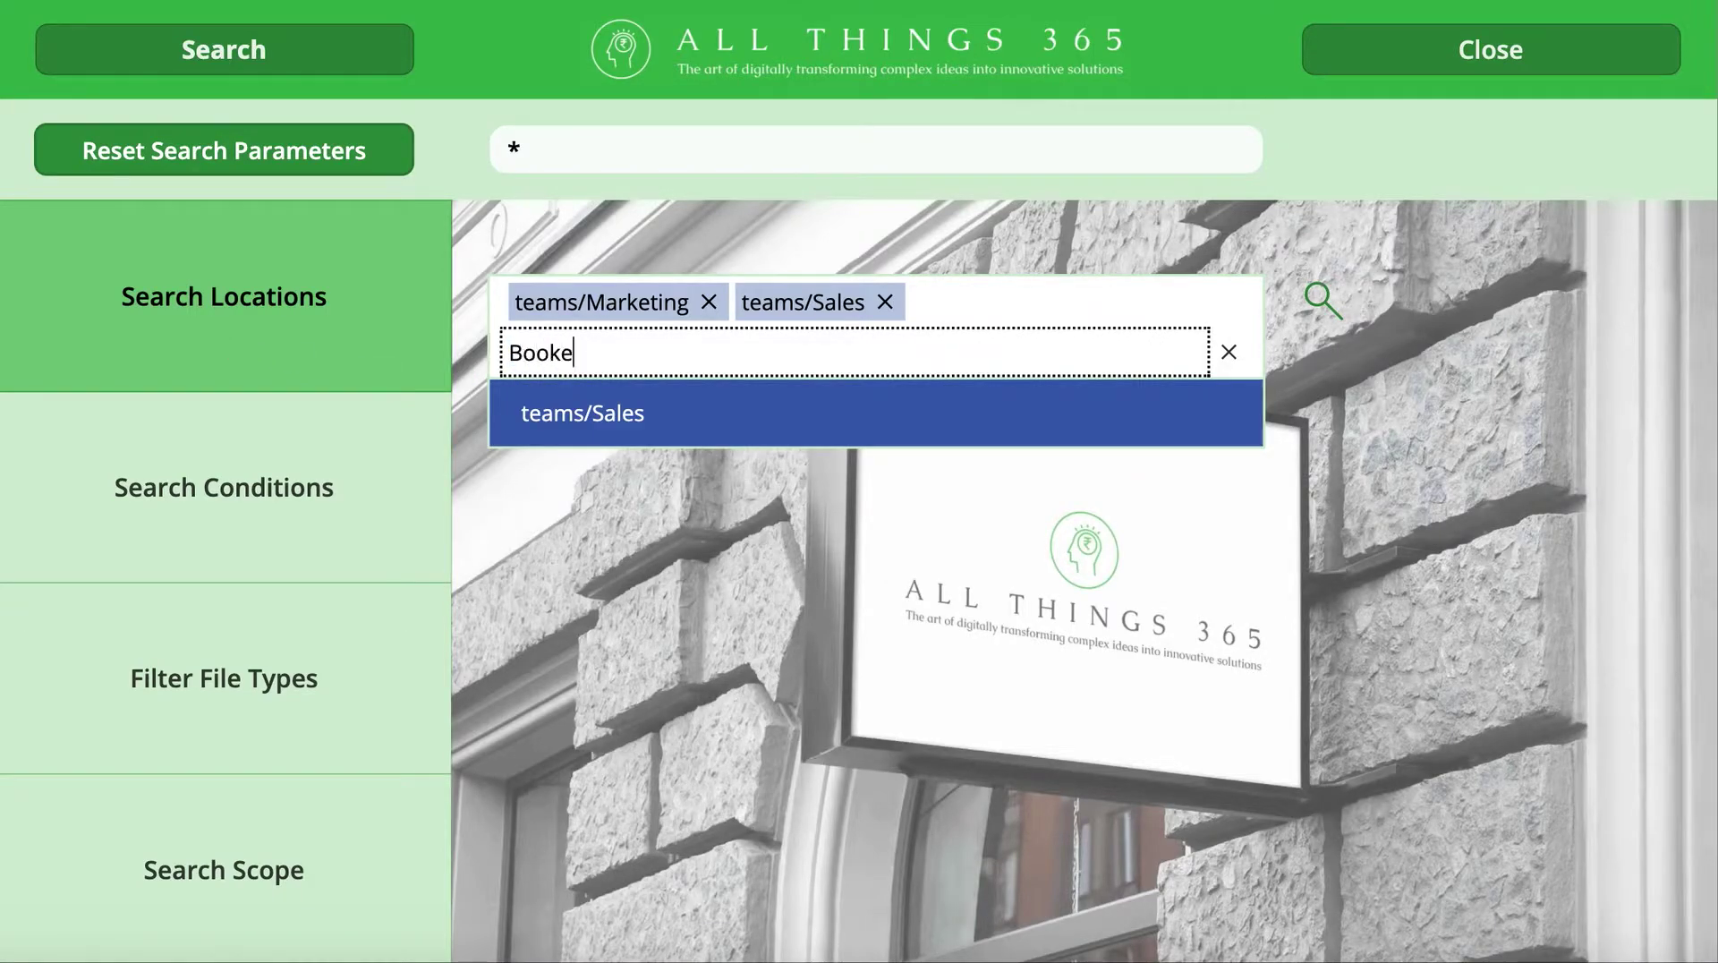
text(ngs)
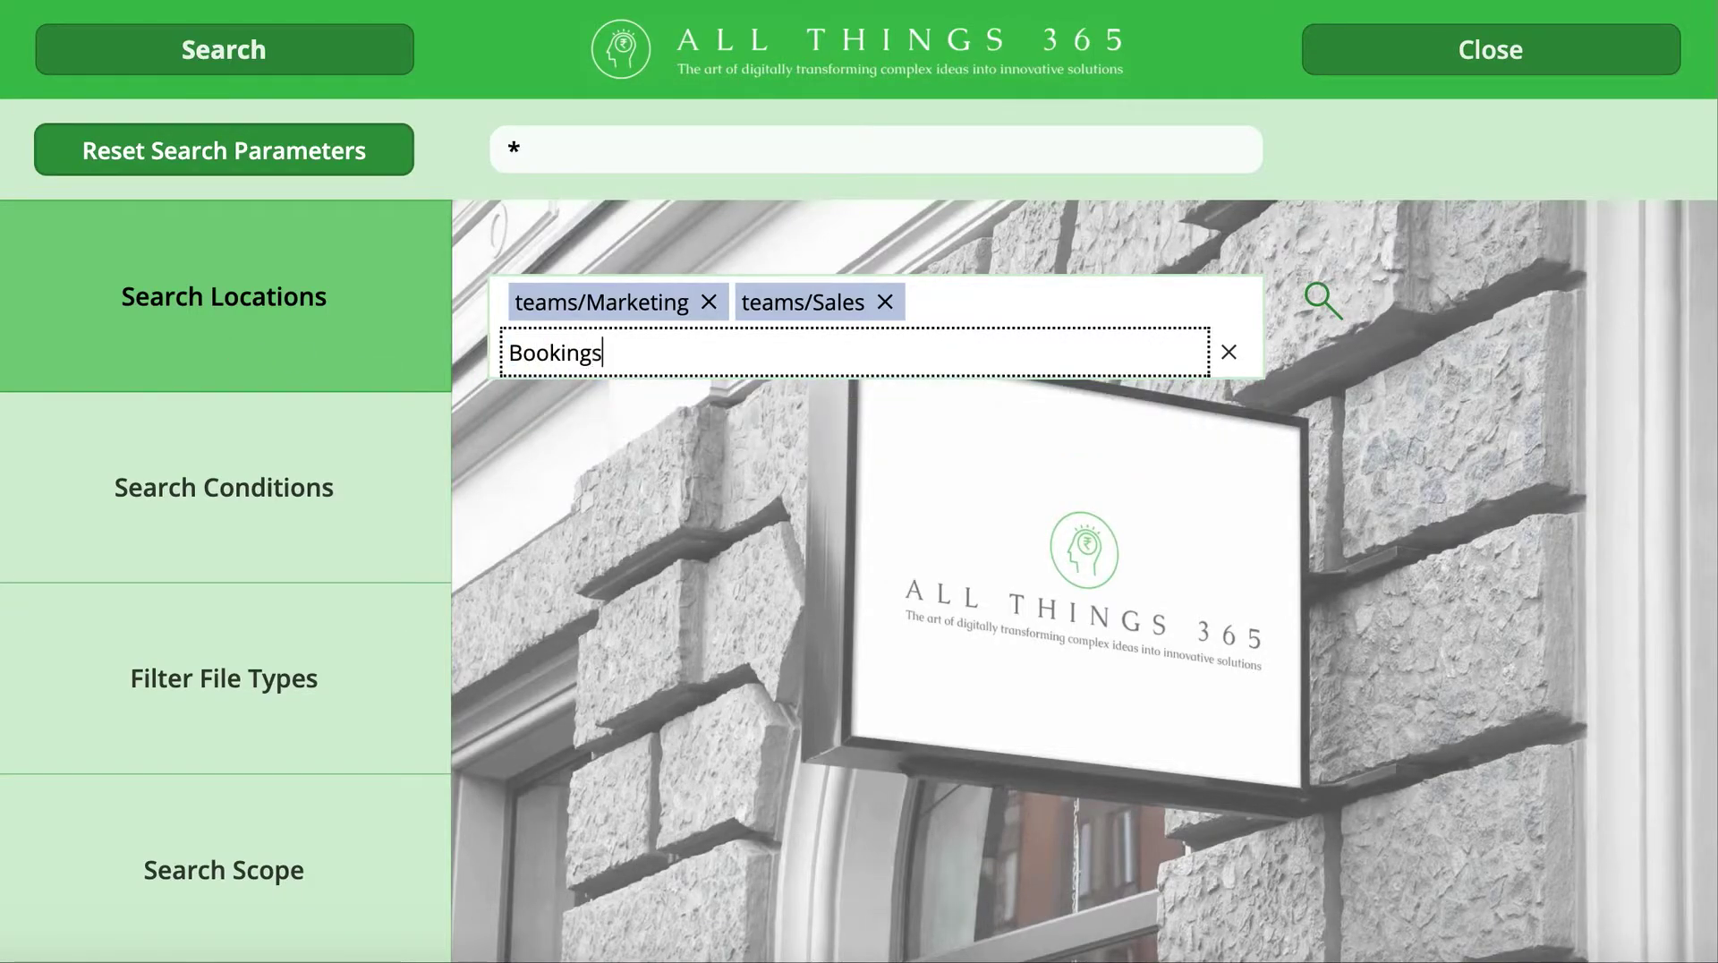
click(1321, 299)
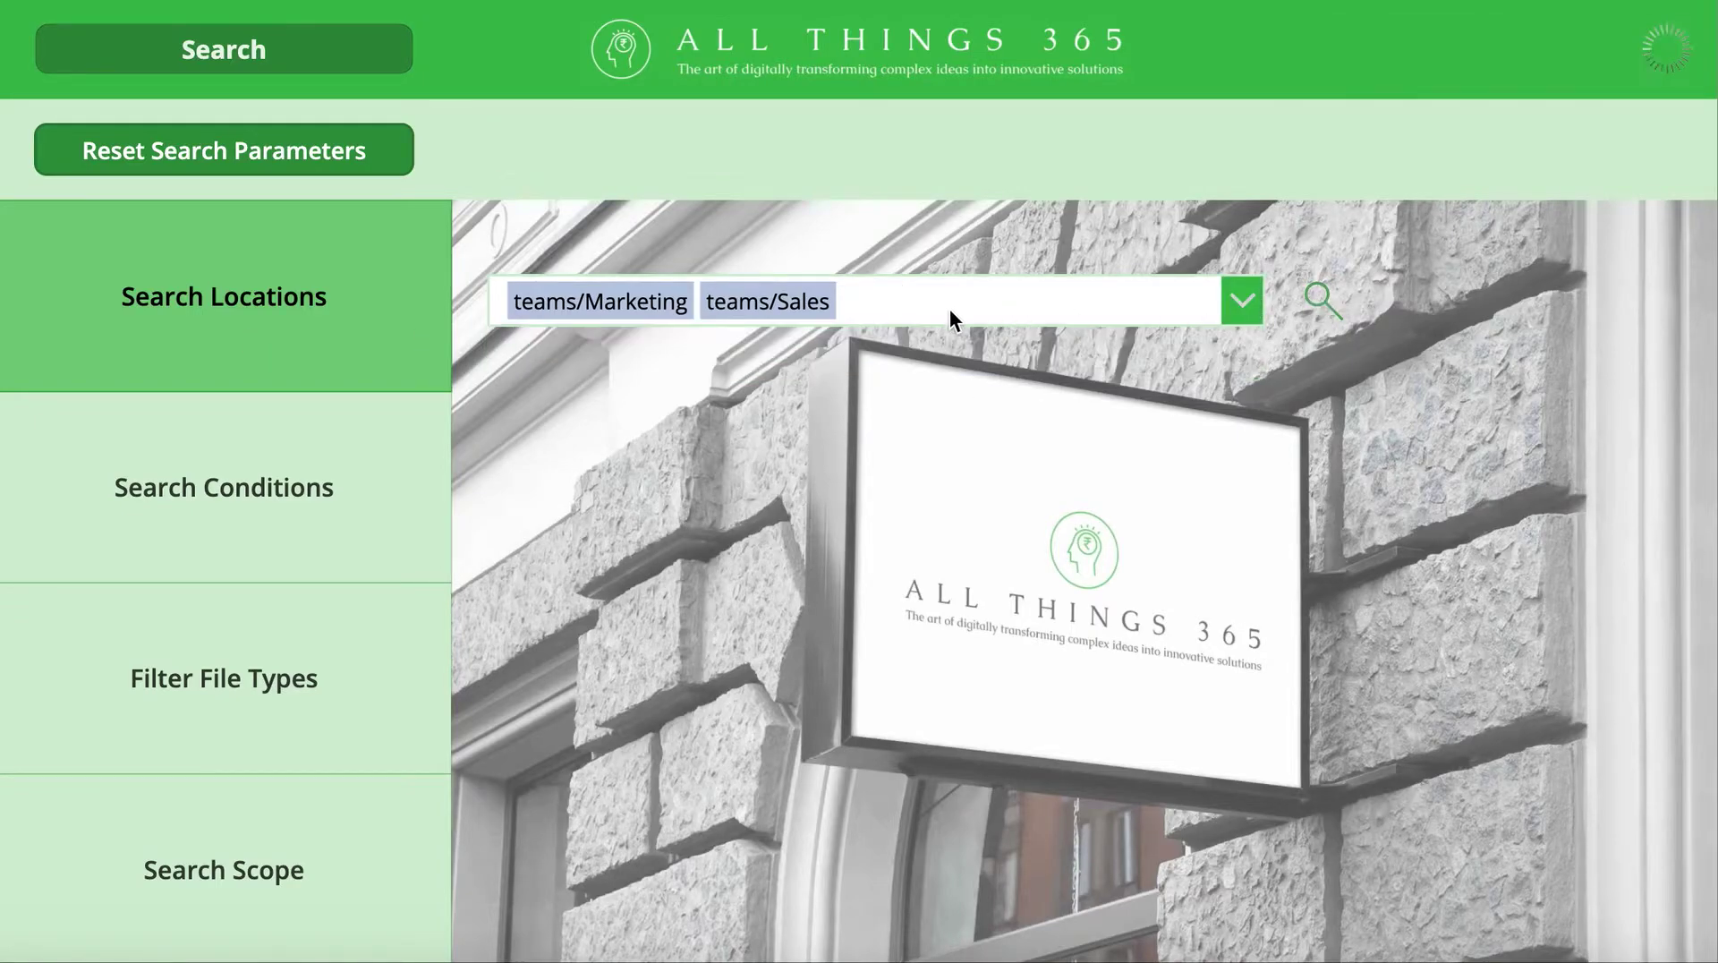
click(1258, 306)
click(705, 394)
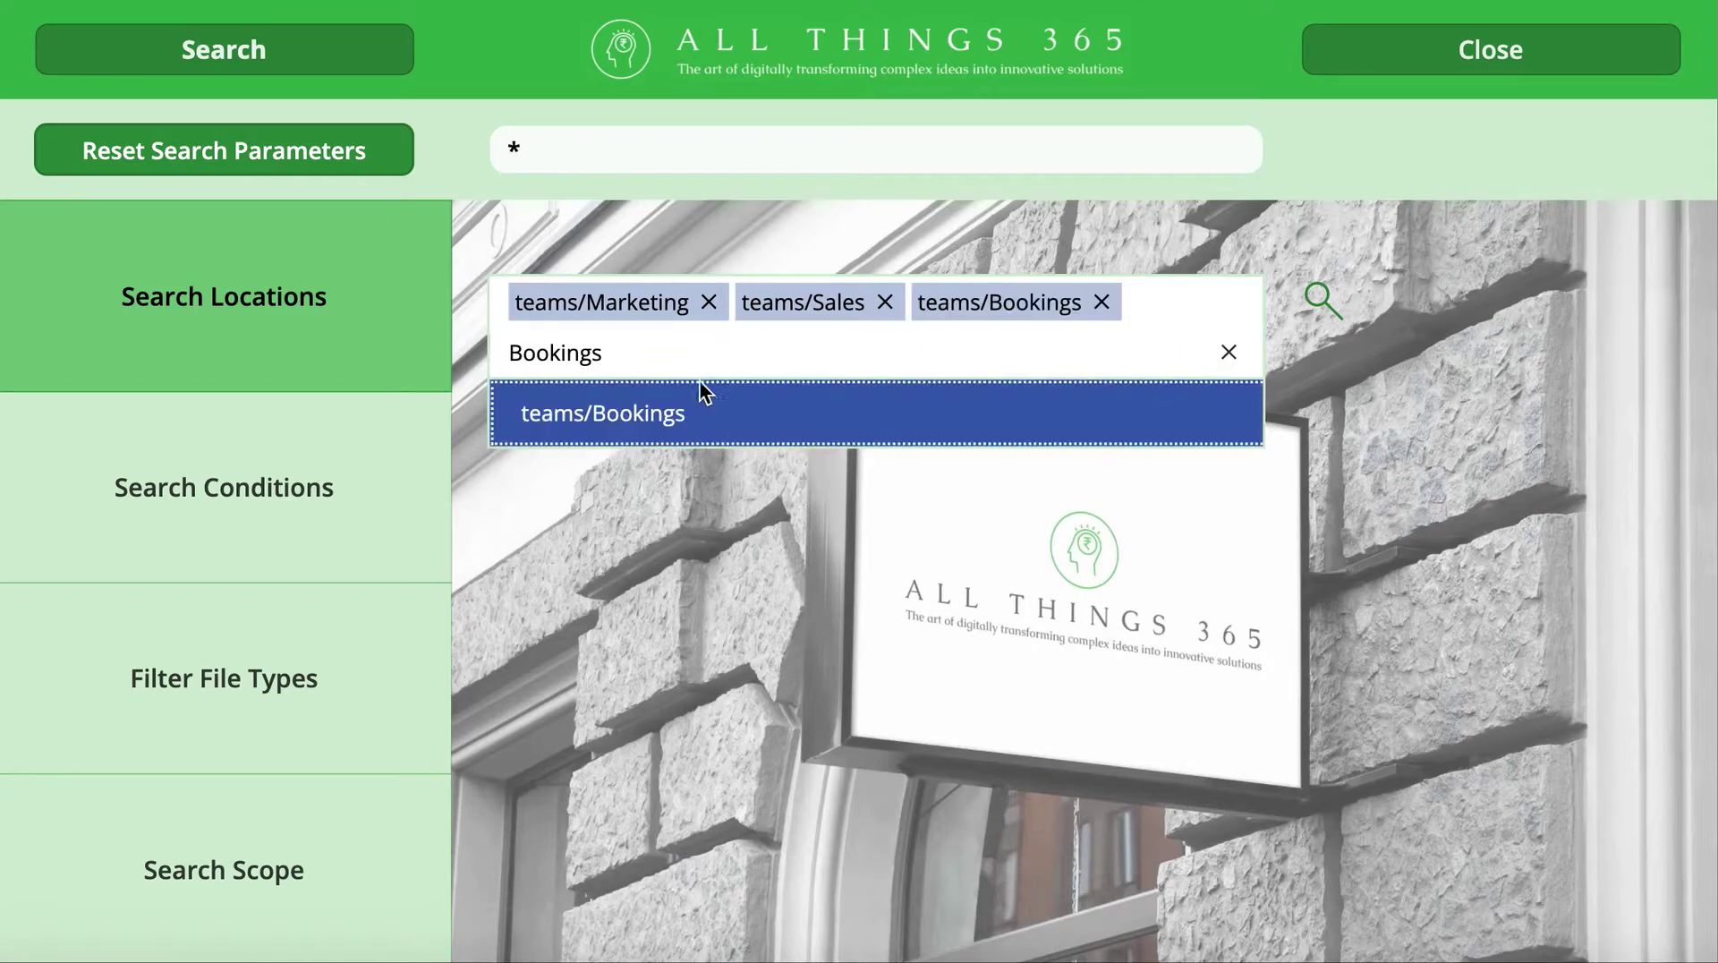
Search the available locations for sites matching teams.
double_click(710, 350)
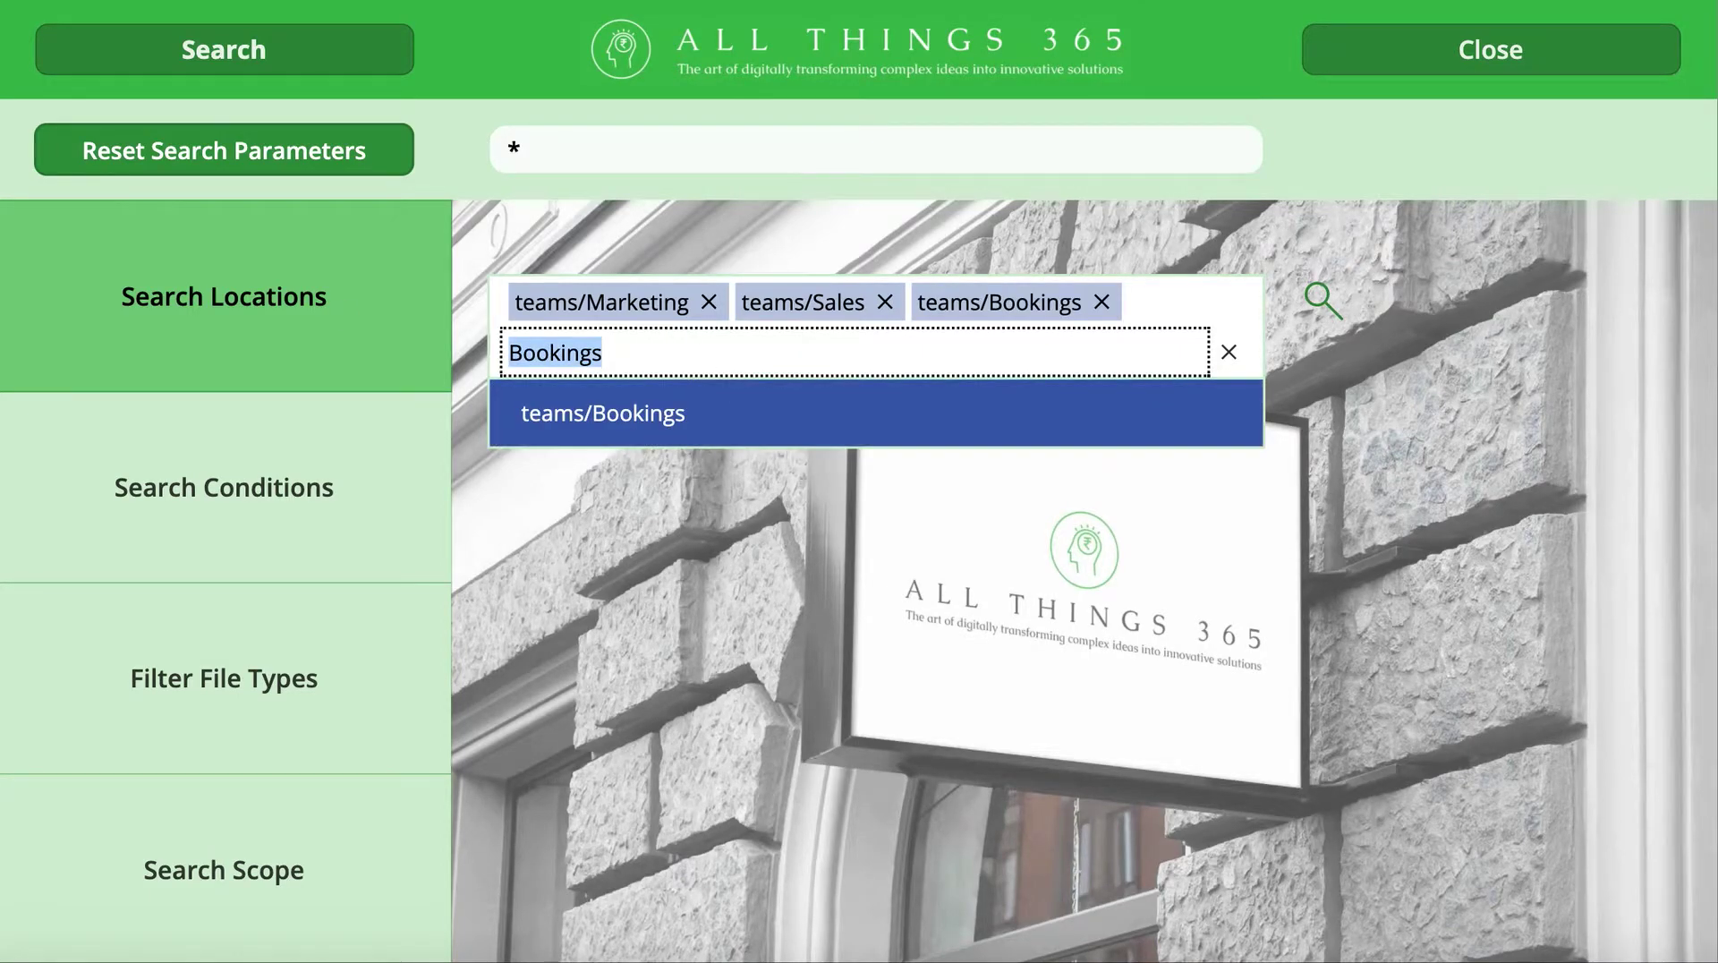
text(teans)
key(BackSpace)
key(BackSpace)
text(ms)
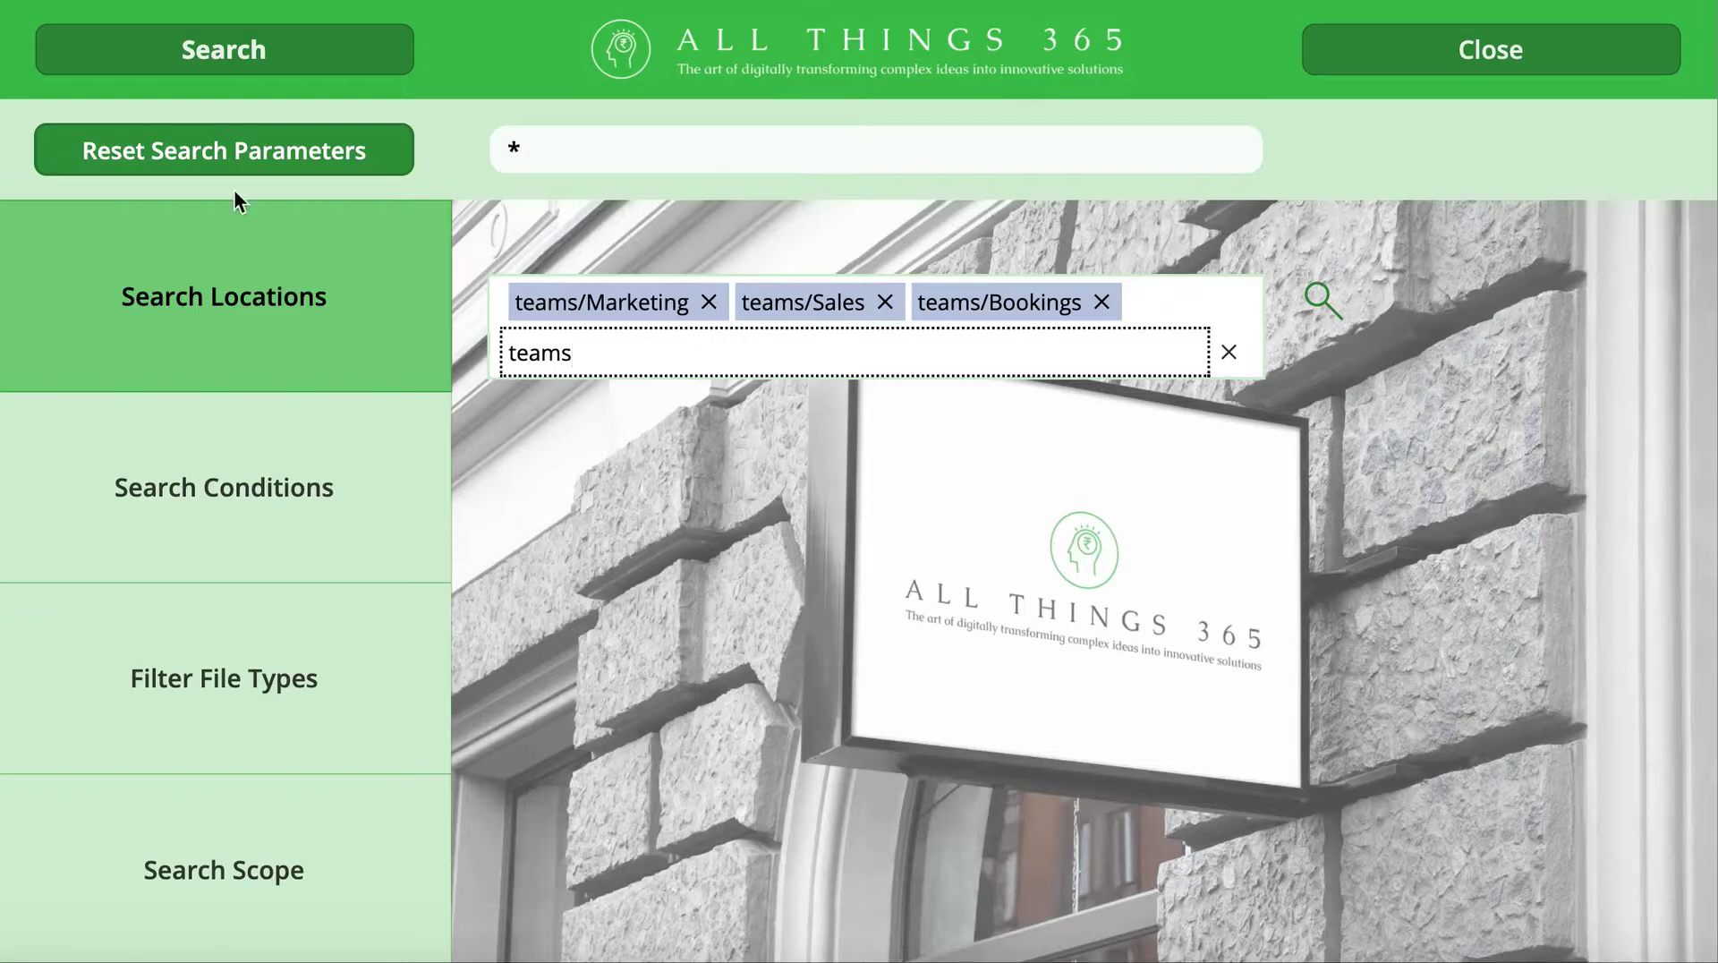
click(1322, 300)
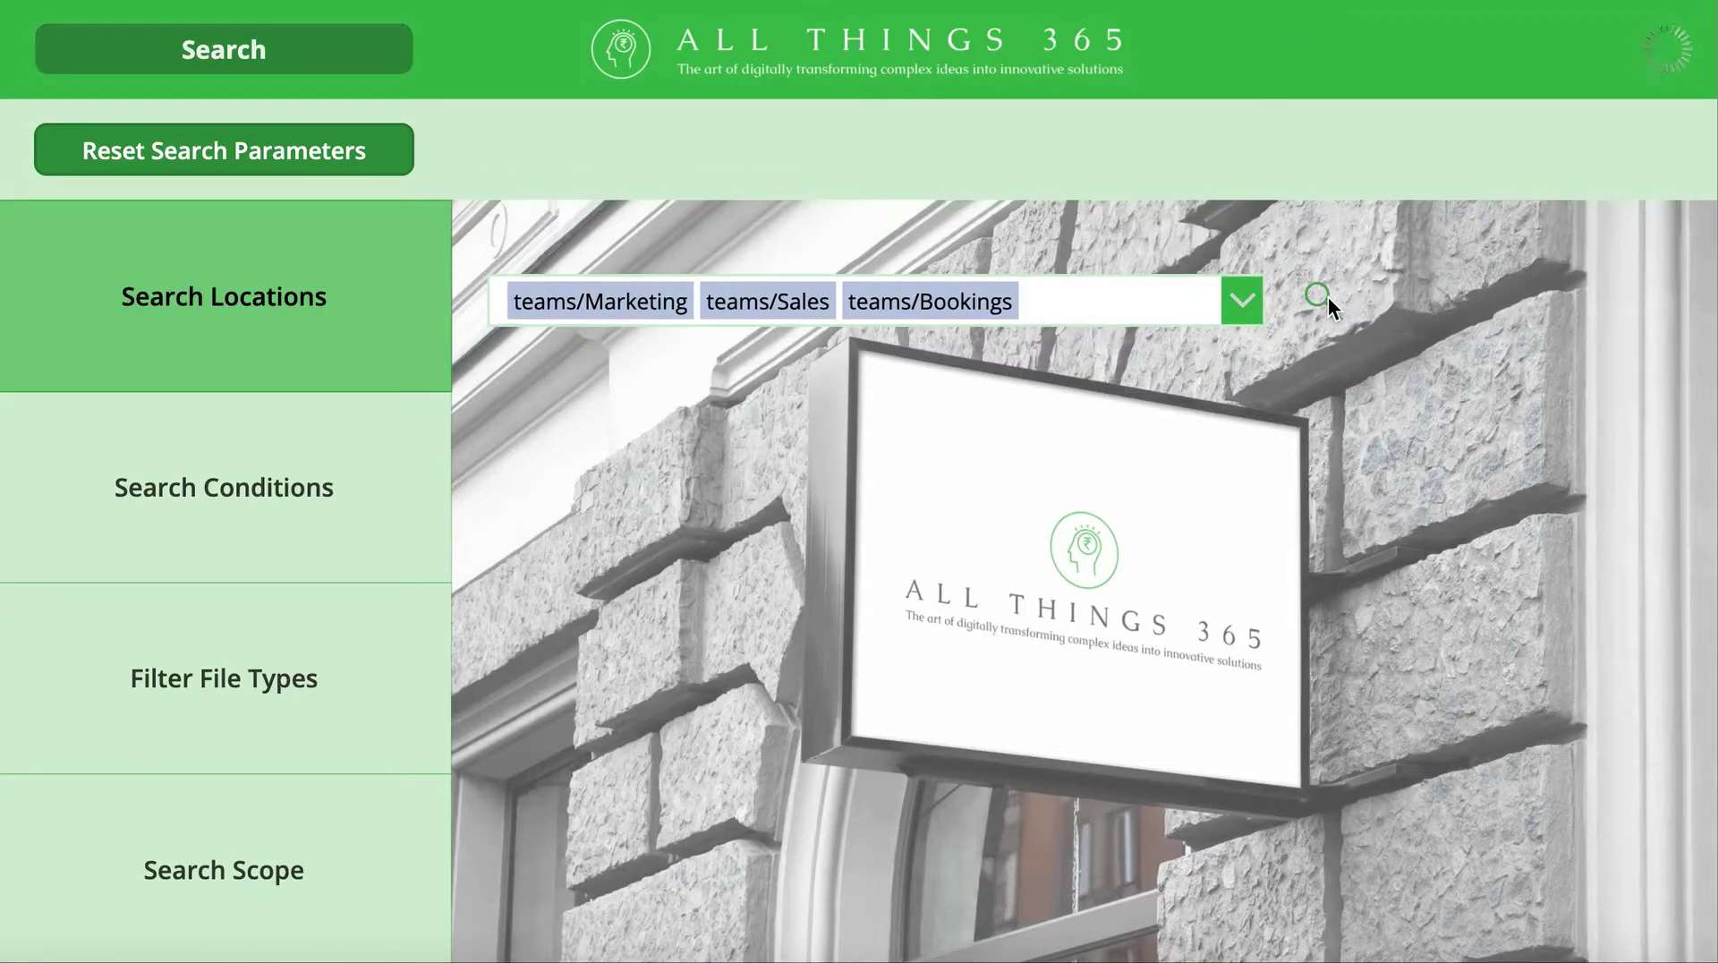
click(1244, 308)
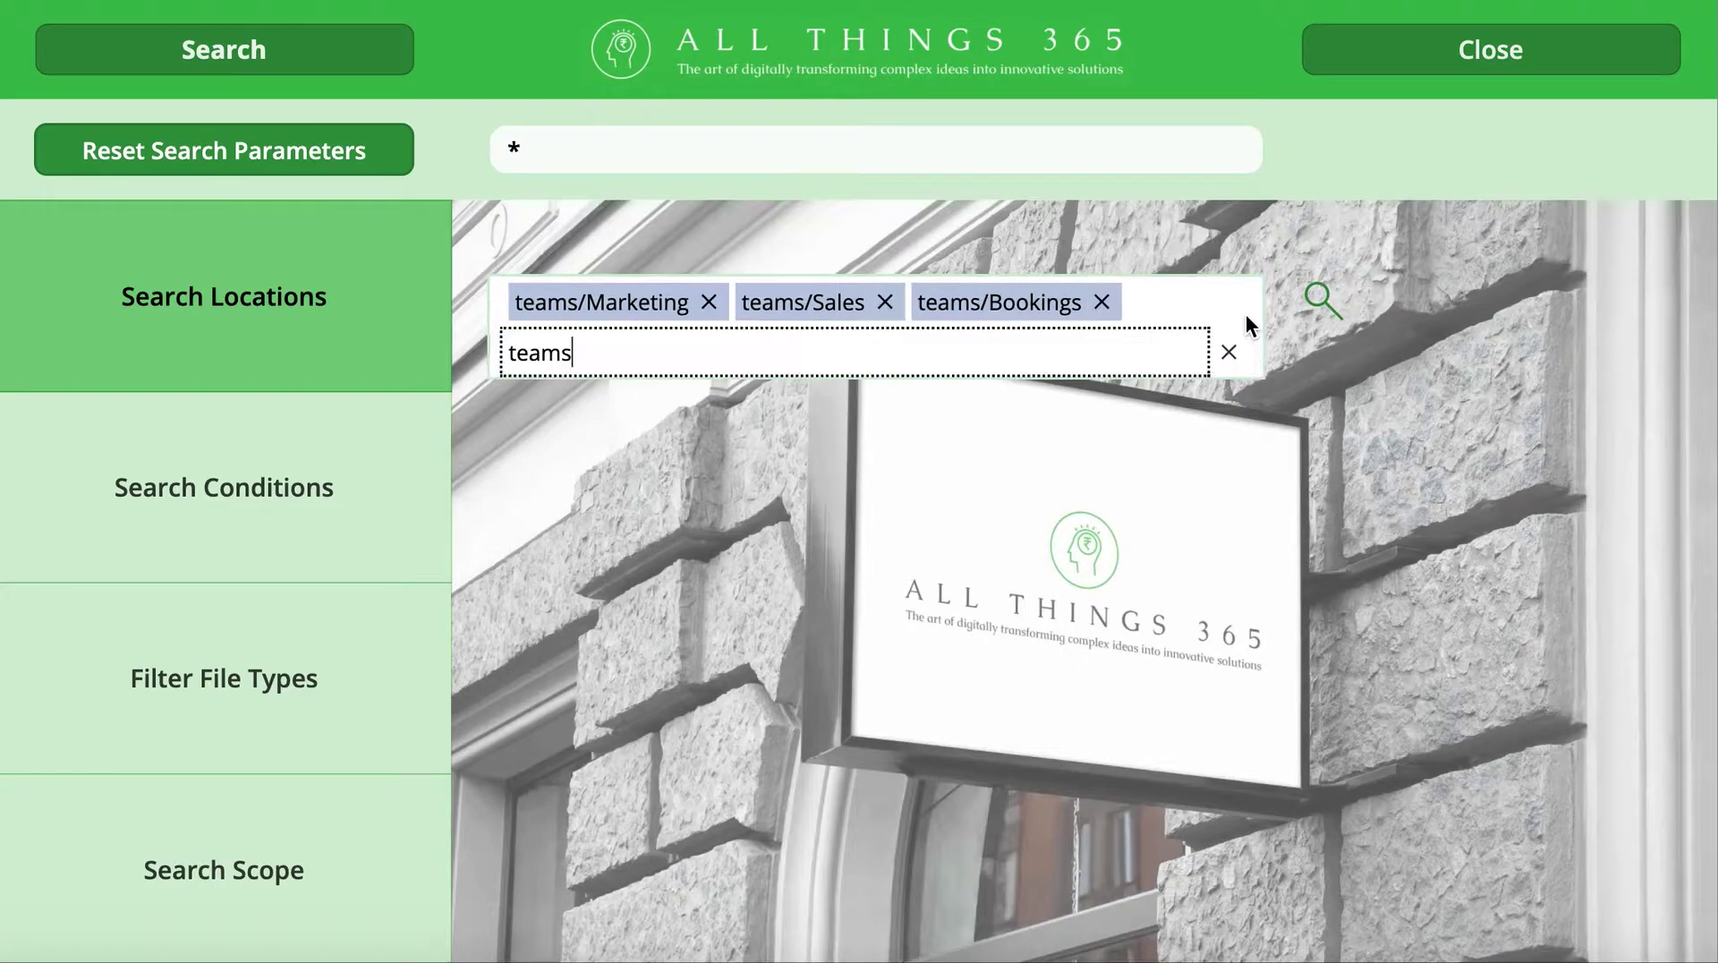
Clear the location search term, add teams/Test to the selected locations and remove it again.
click(1226, 355)
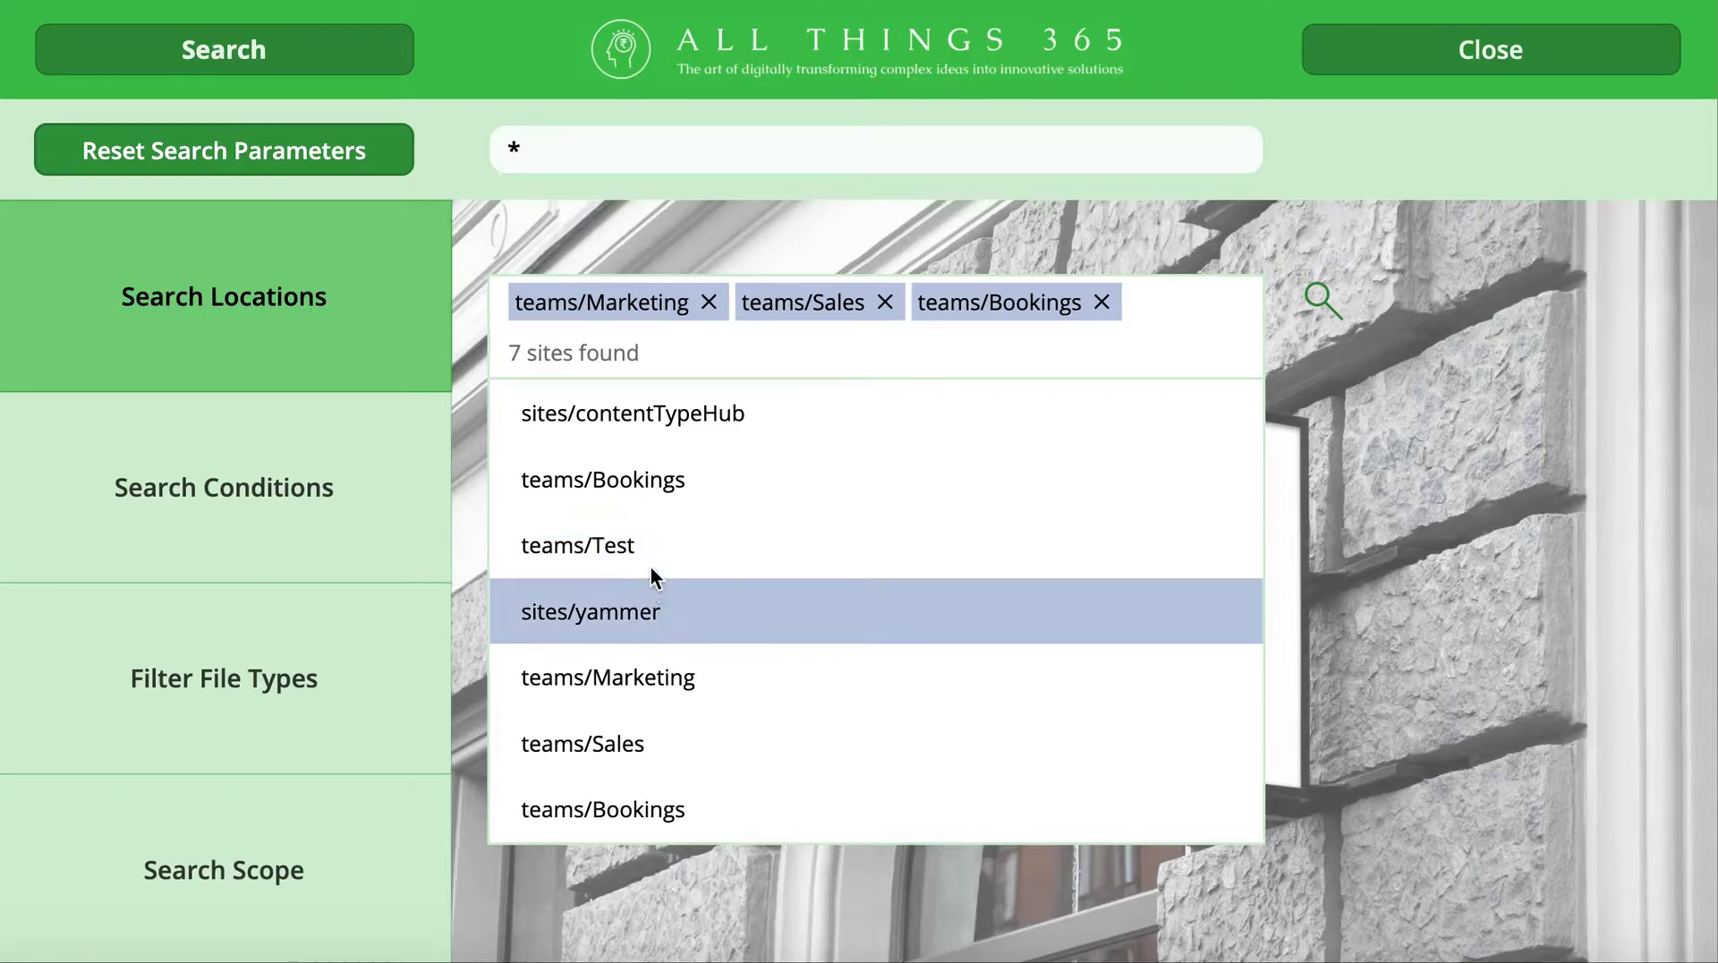
click(650, 571)
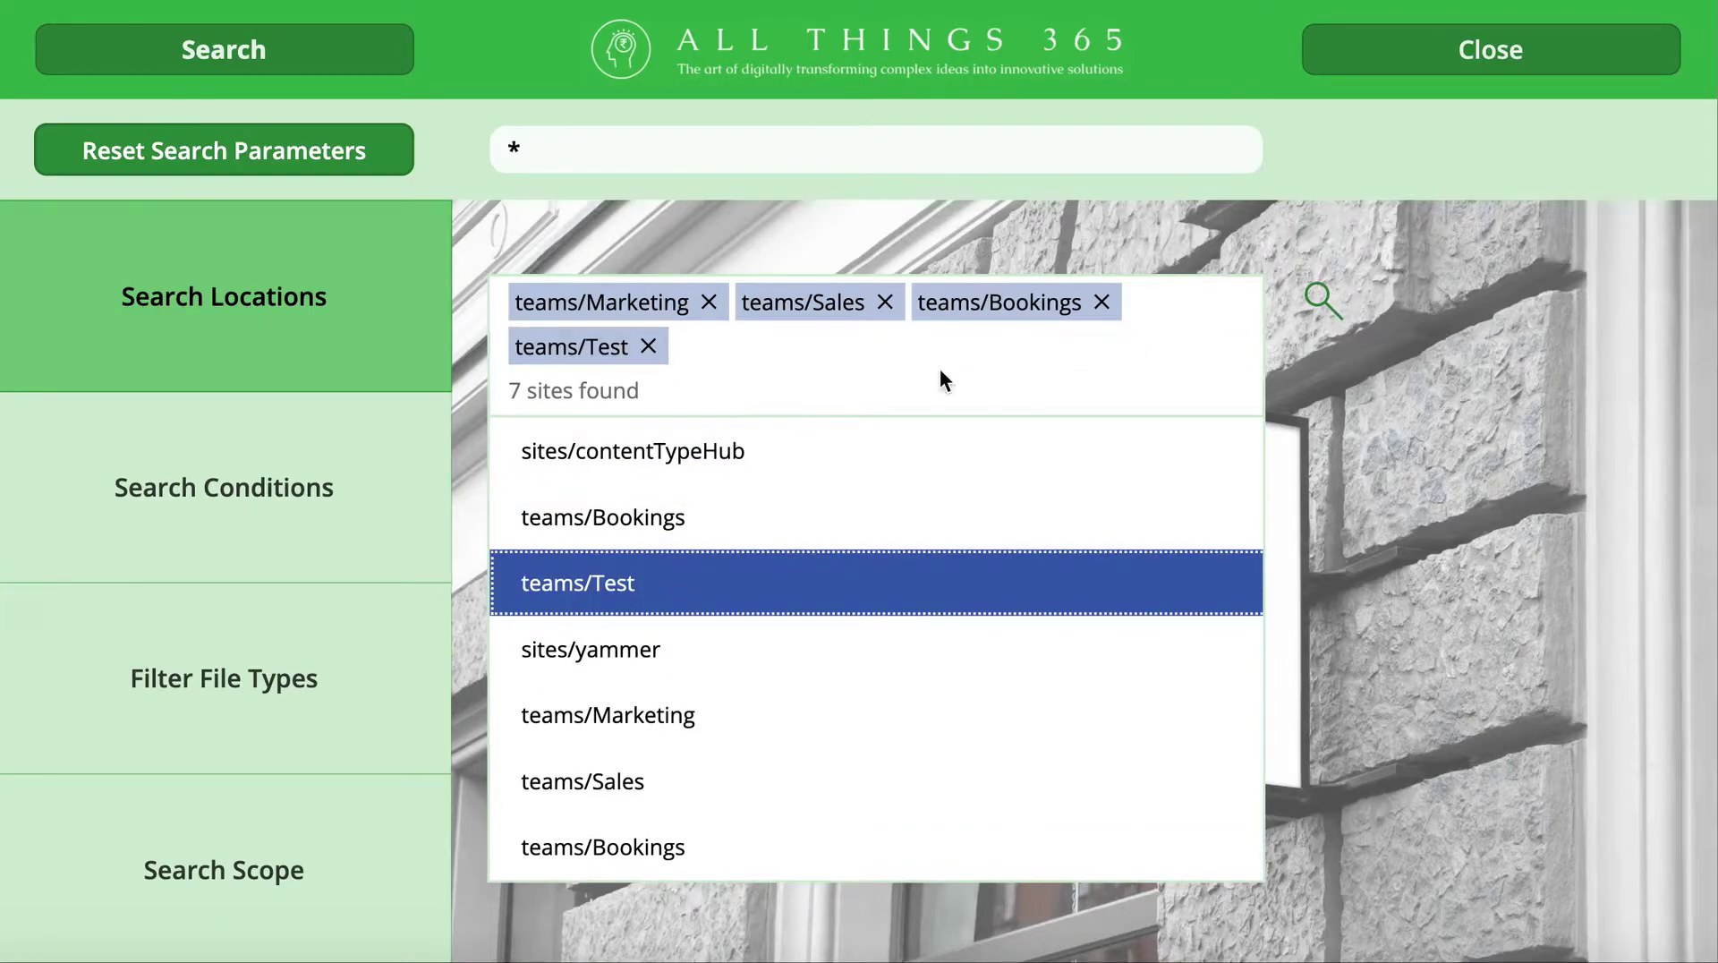
click(652, 348)
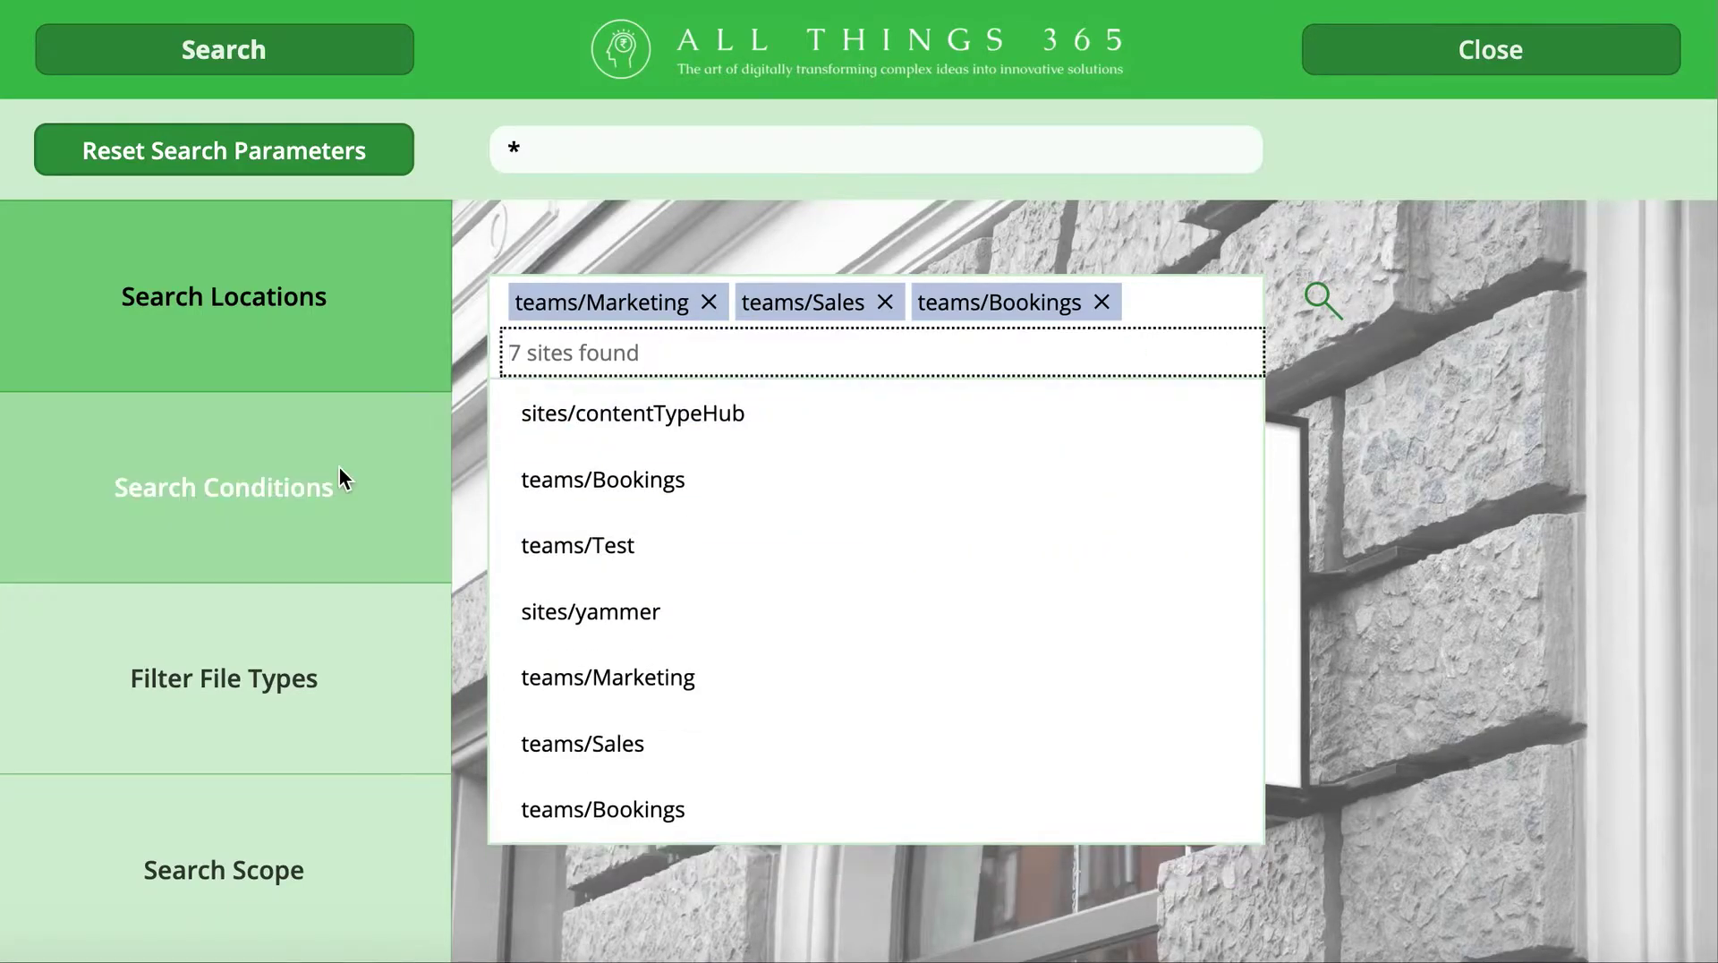
Look at the search conditions, and add PDF to the file type filter.
click(309, 489)
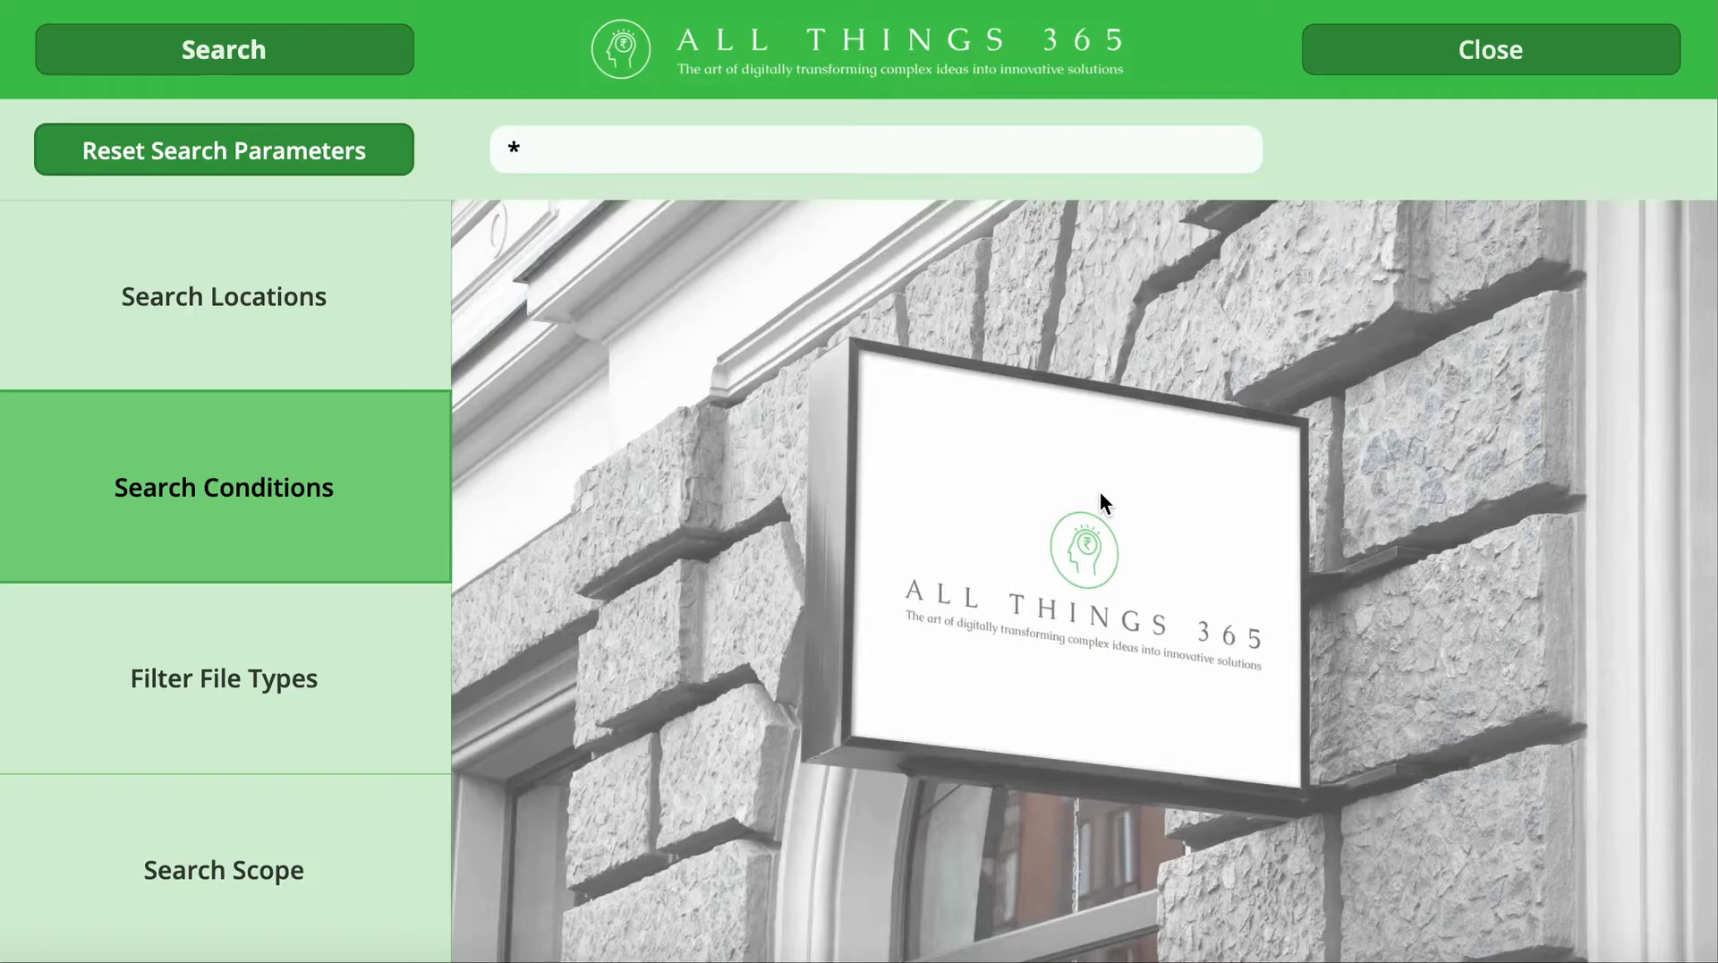
click(229, 637)
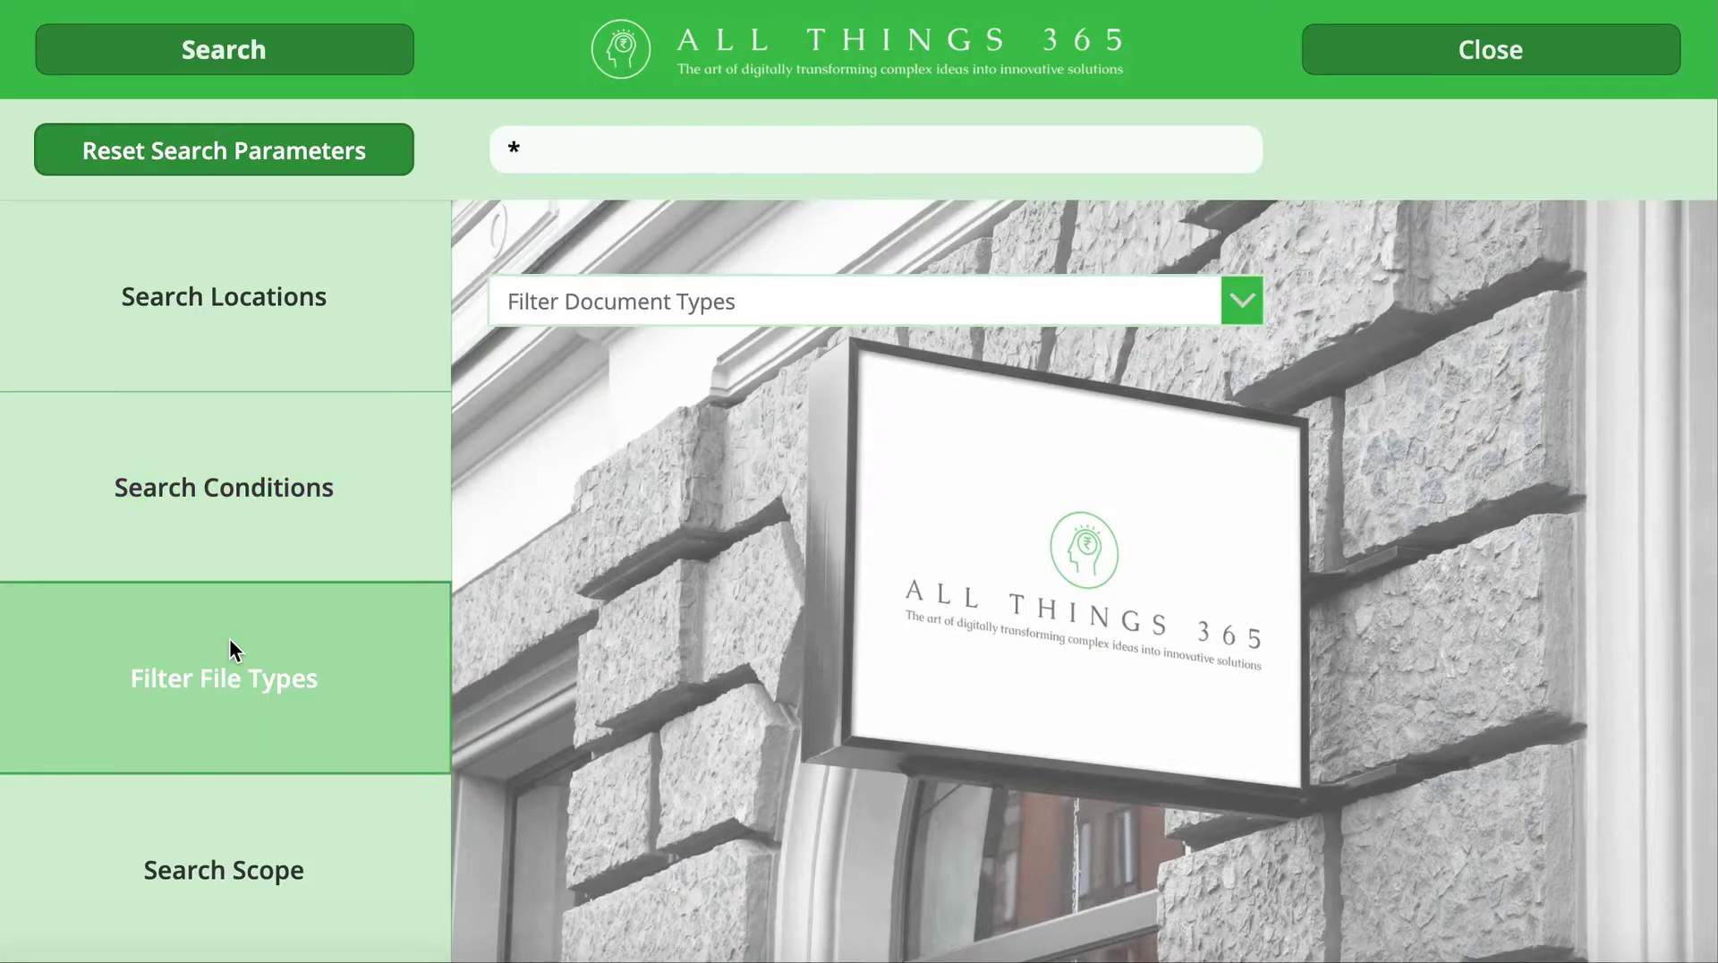
click(1072, 301)
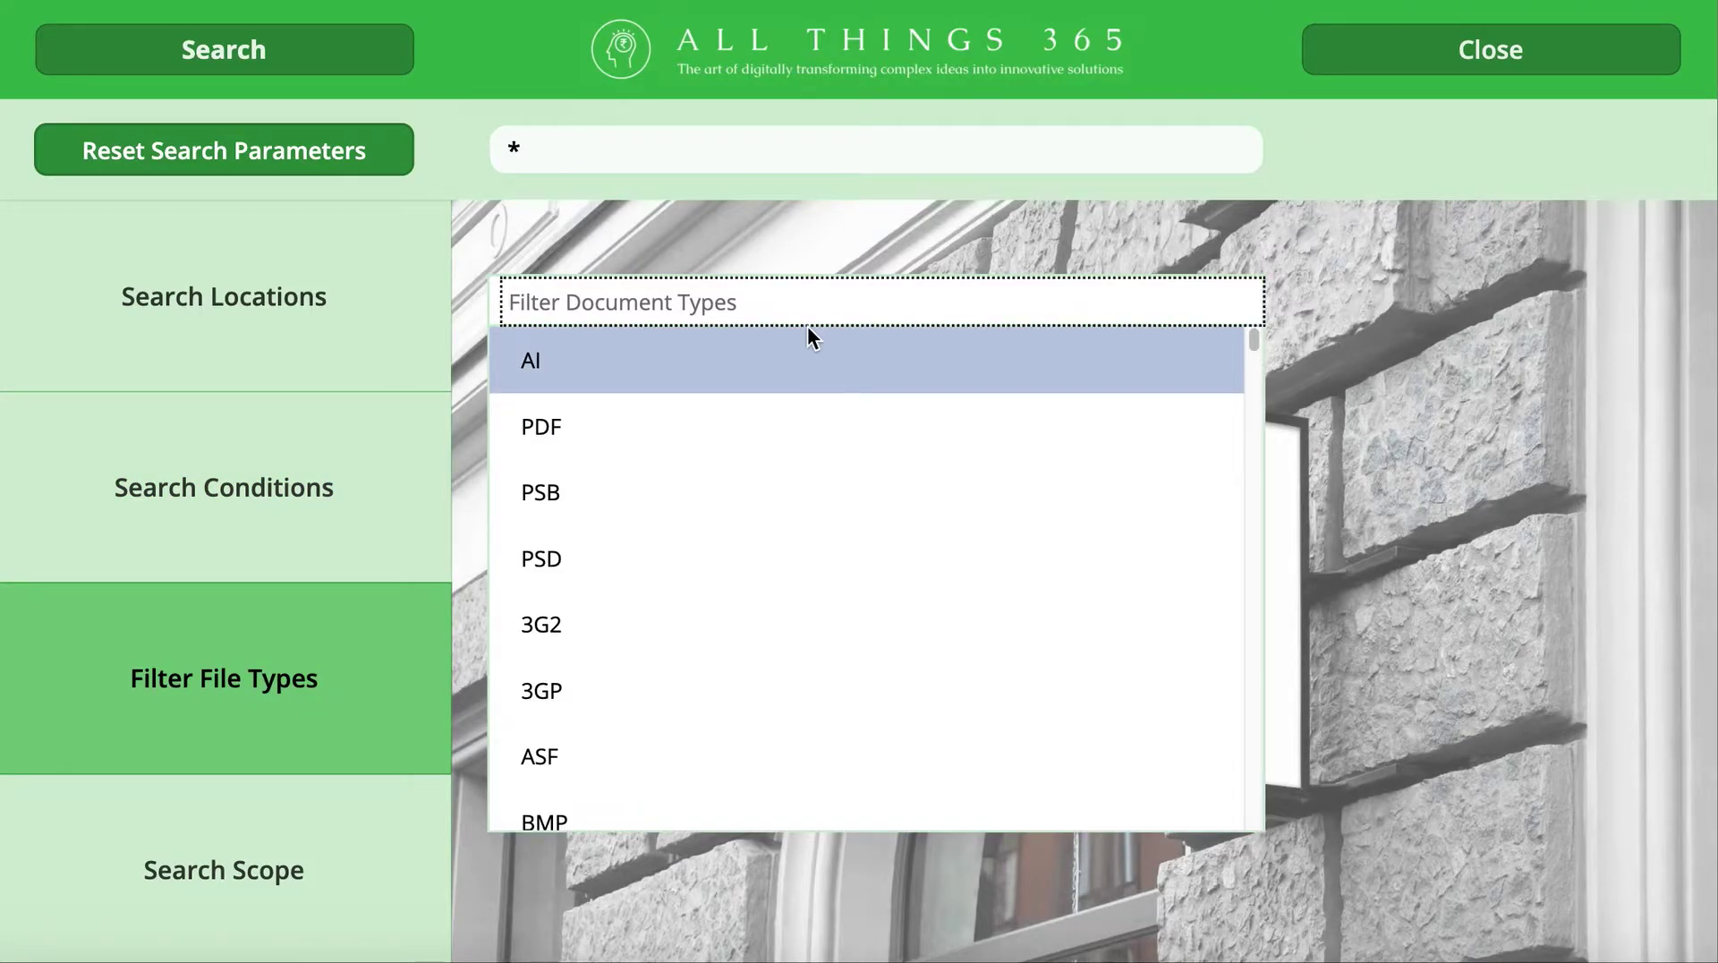
text(PP)
key(BackSpace)
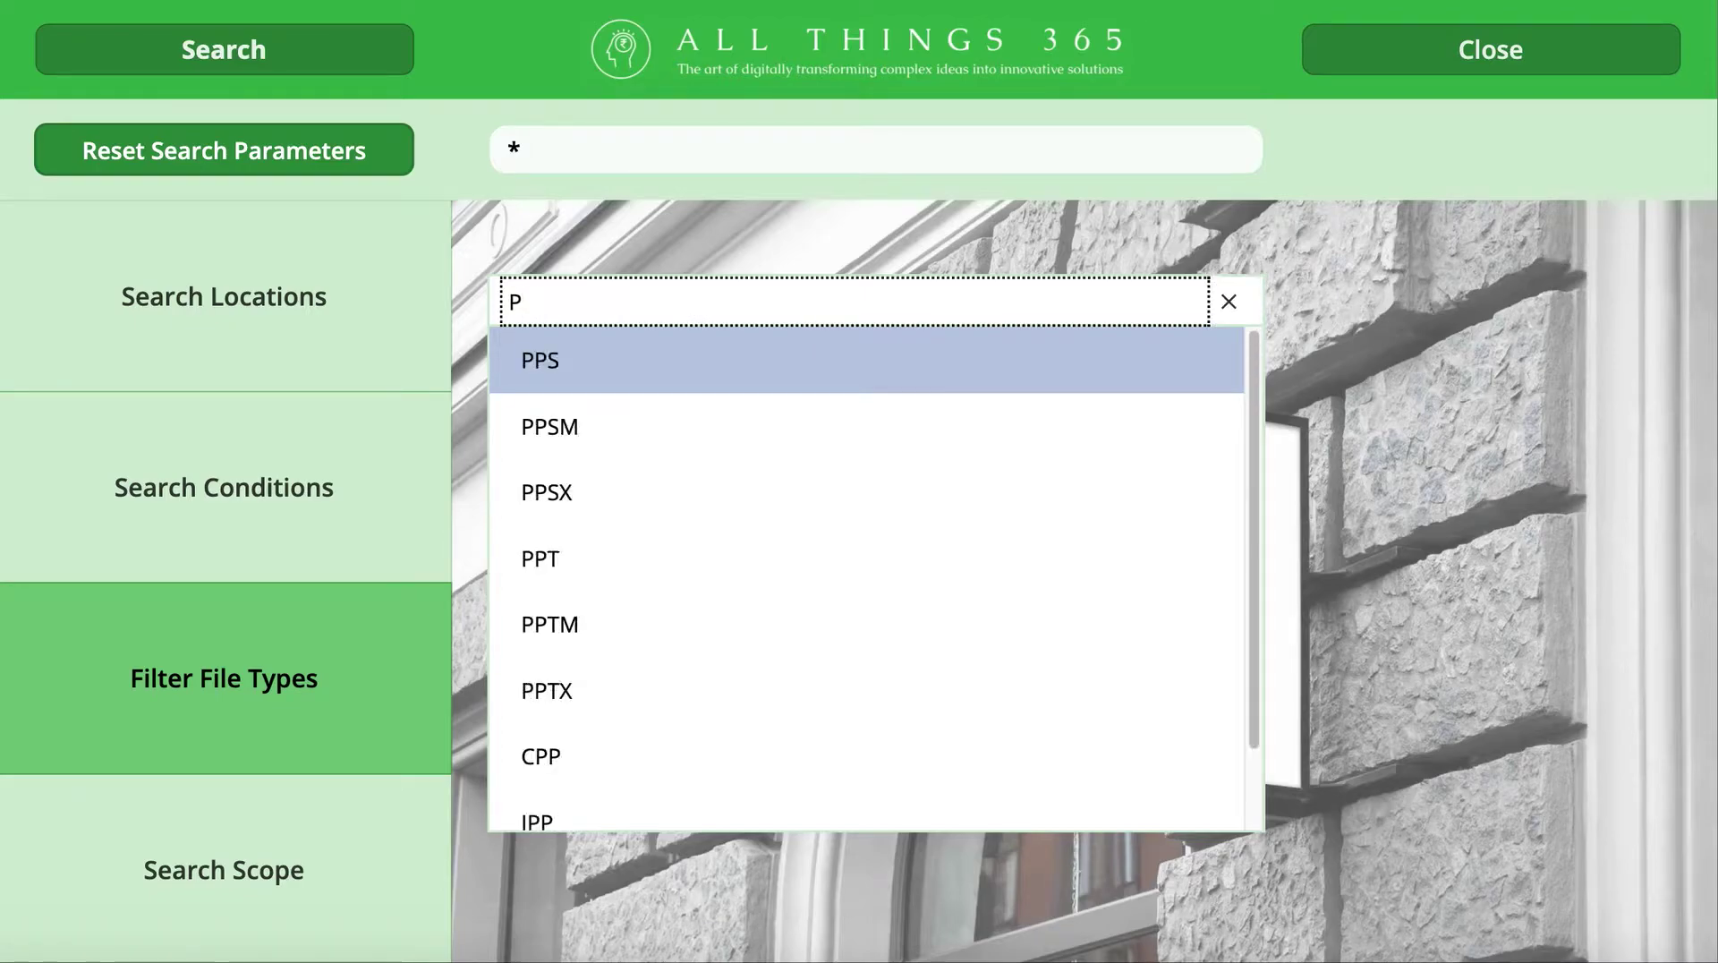
text(df)
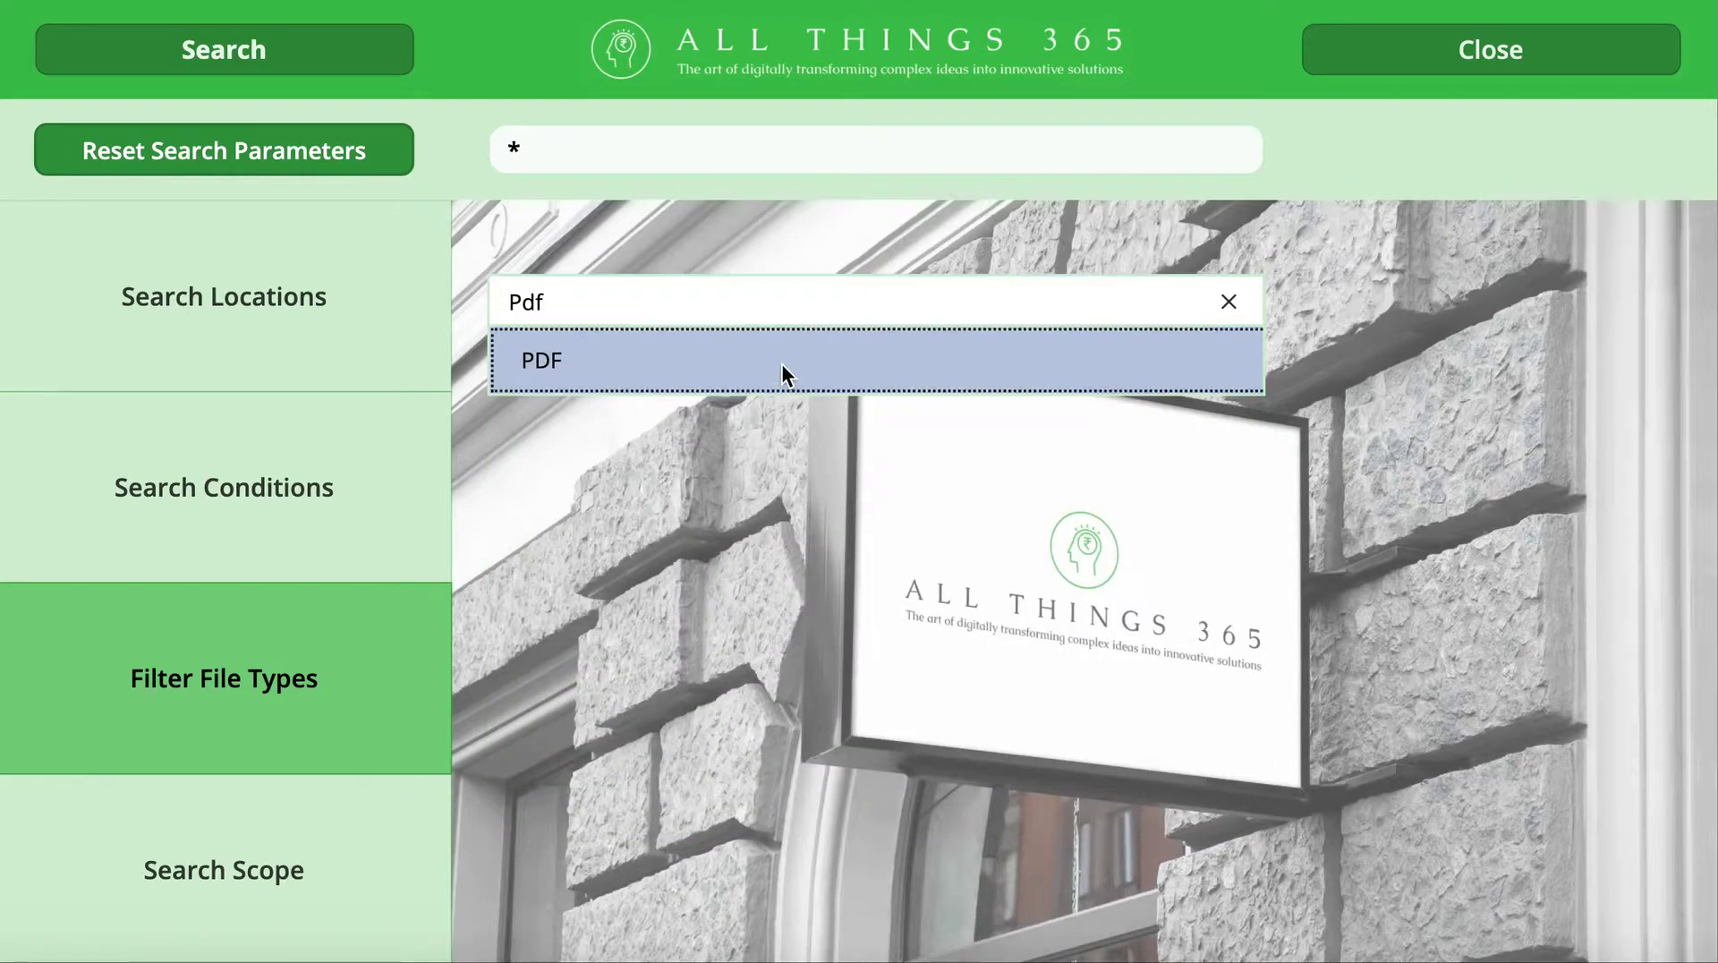
click(781, 367)
Look up Doc among the document types and add DOC and DOCX to the file type filter.
drag(641, 357, 489, 352)
text(Word)
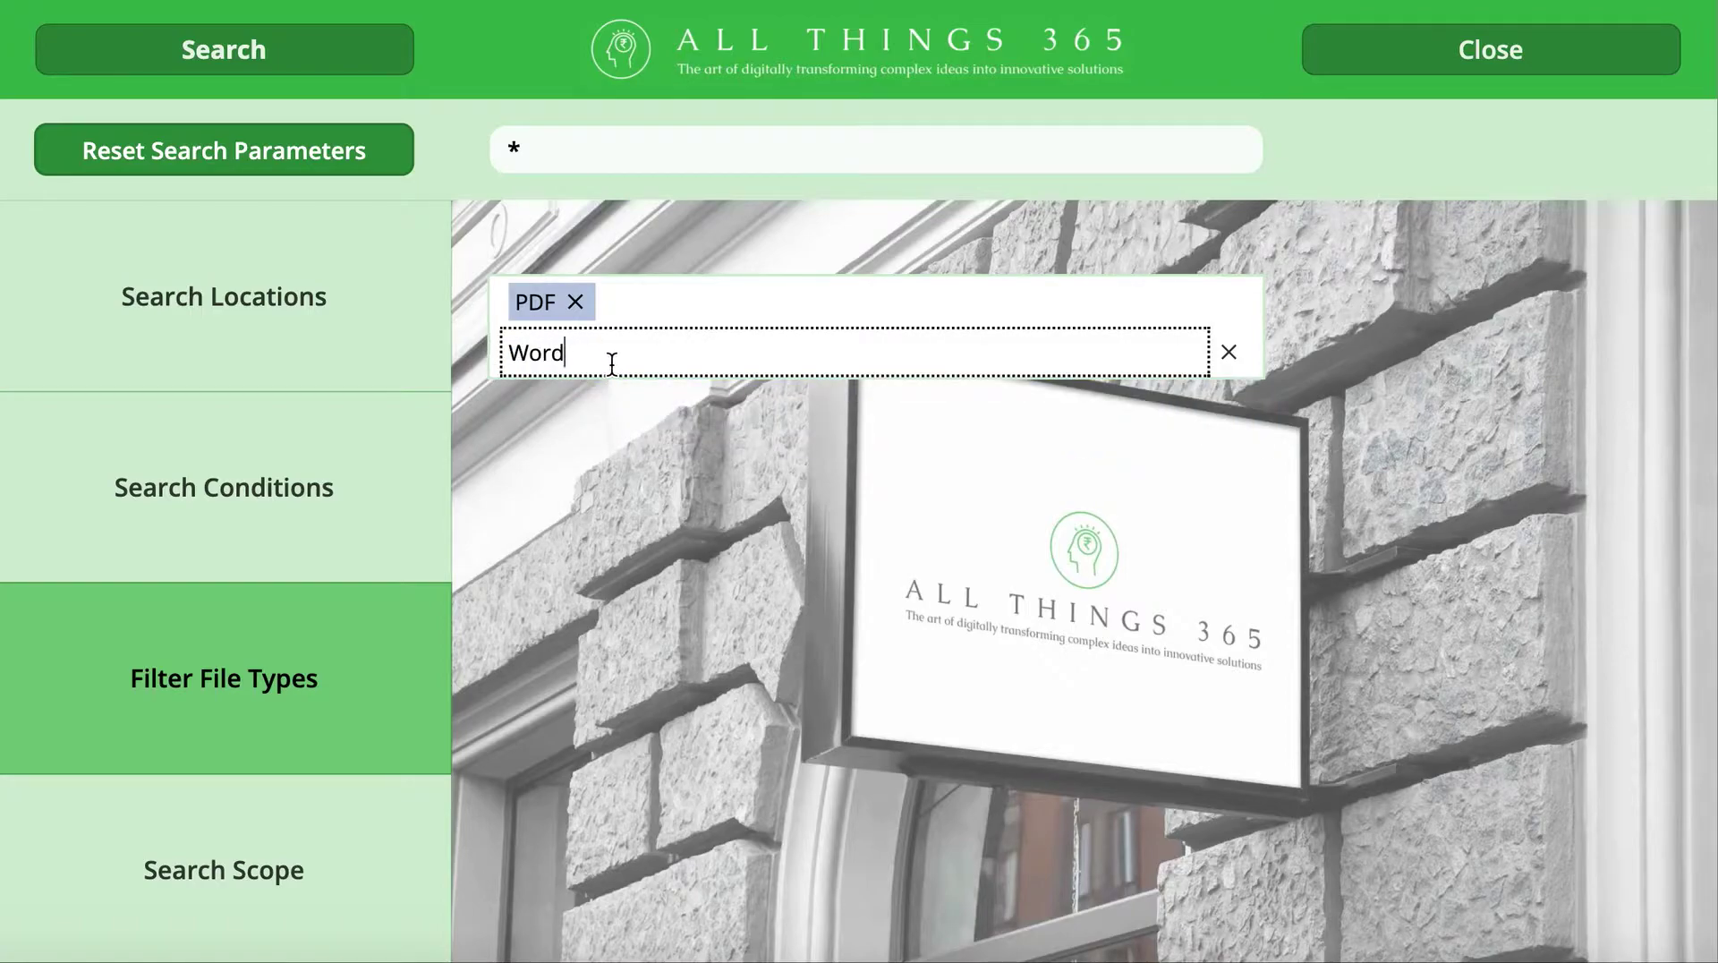
key(BackSpace)
key(BackSpace)
key(BackSpace)
key(BackSpace)
text(Doc)
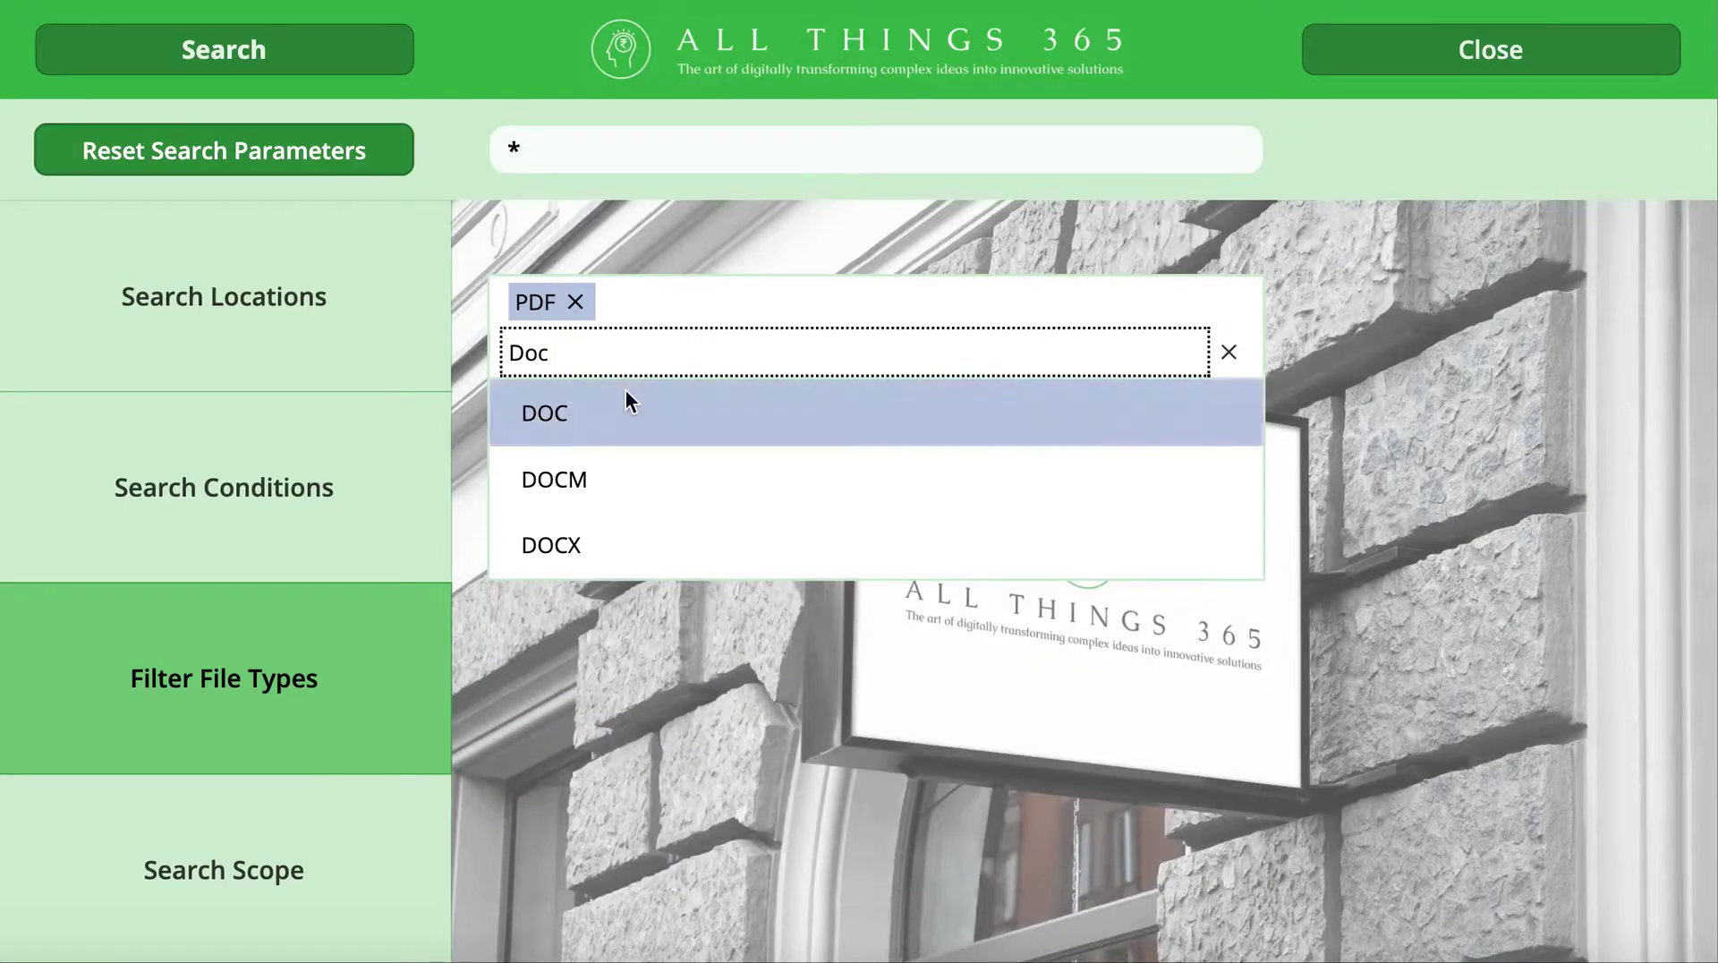
click(626, 394)
click(582, 522)
Look up XLS, add XLS and XLSX to the file type filter, and clear the lookup term.
double_click(582, 344)
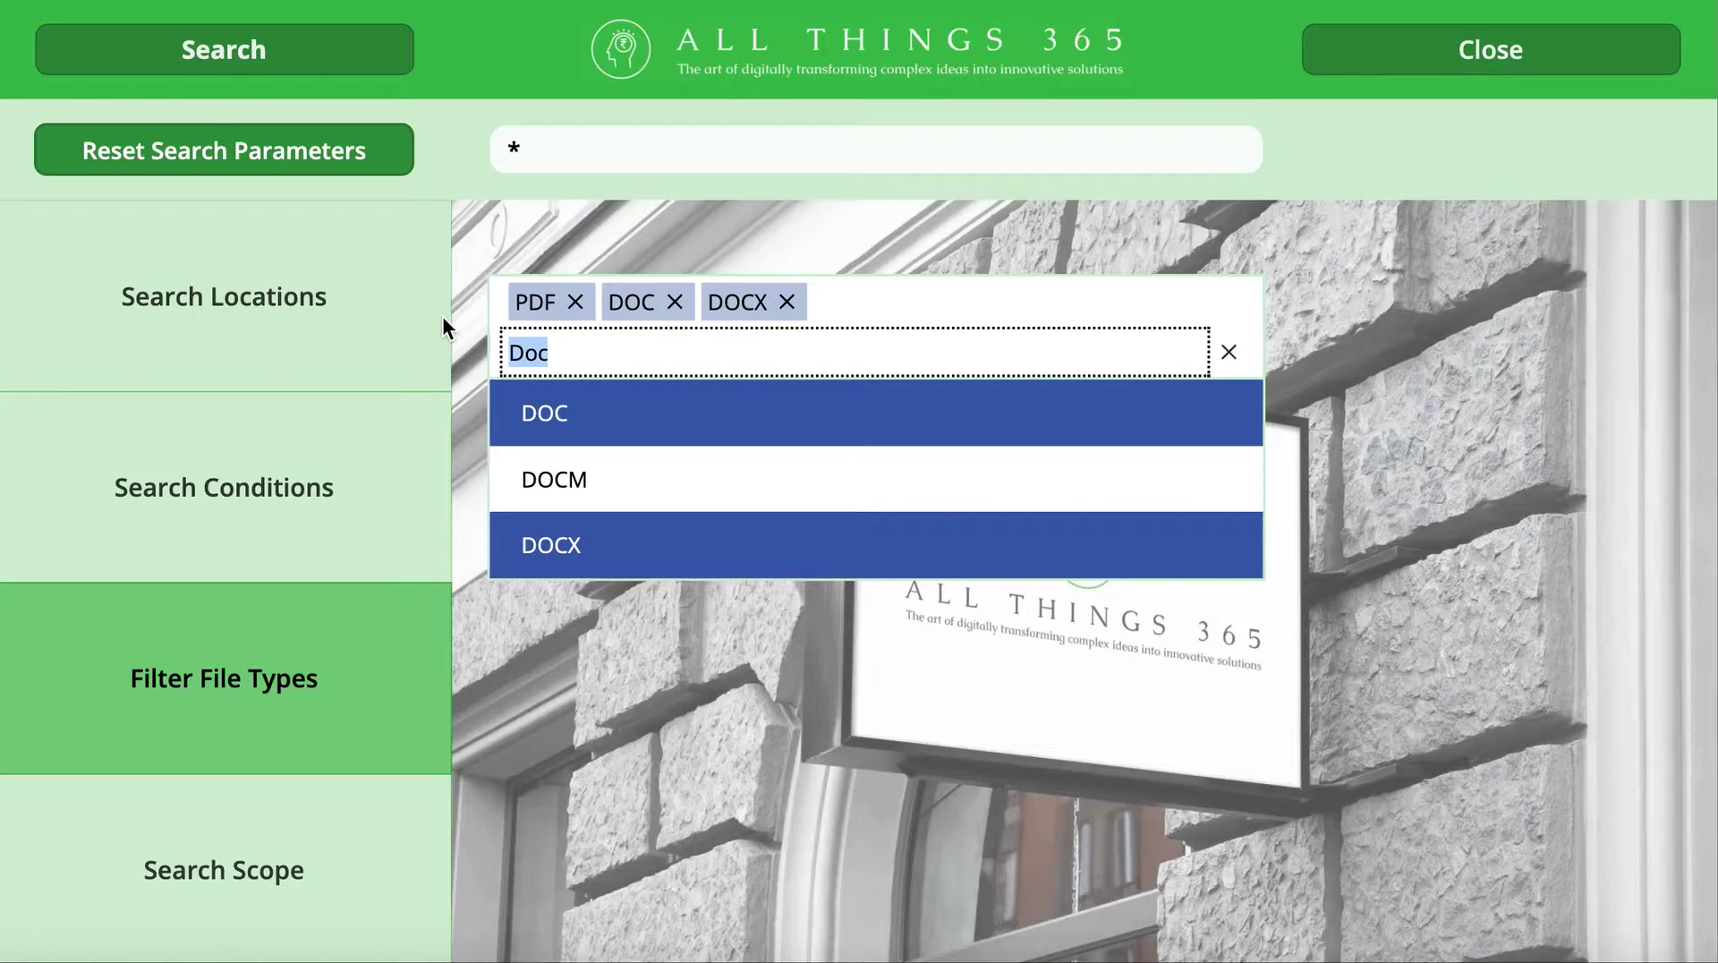
text(XLS)
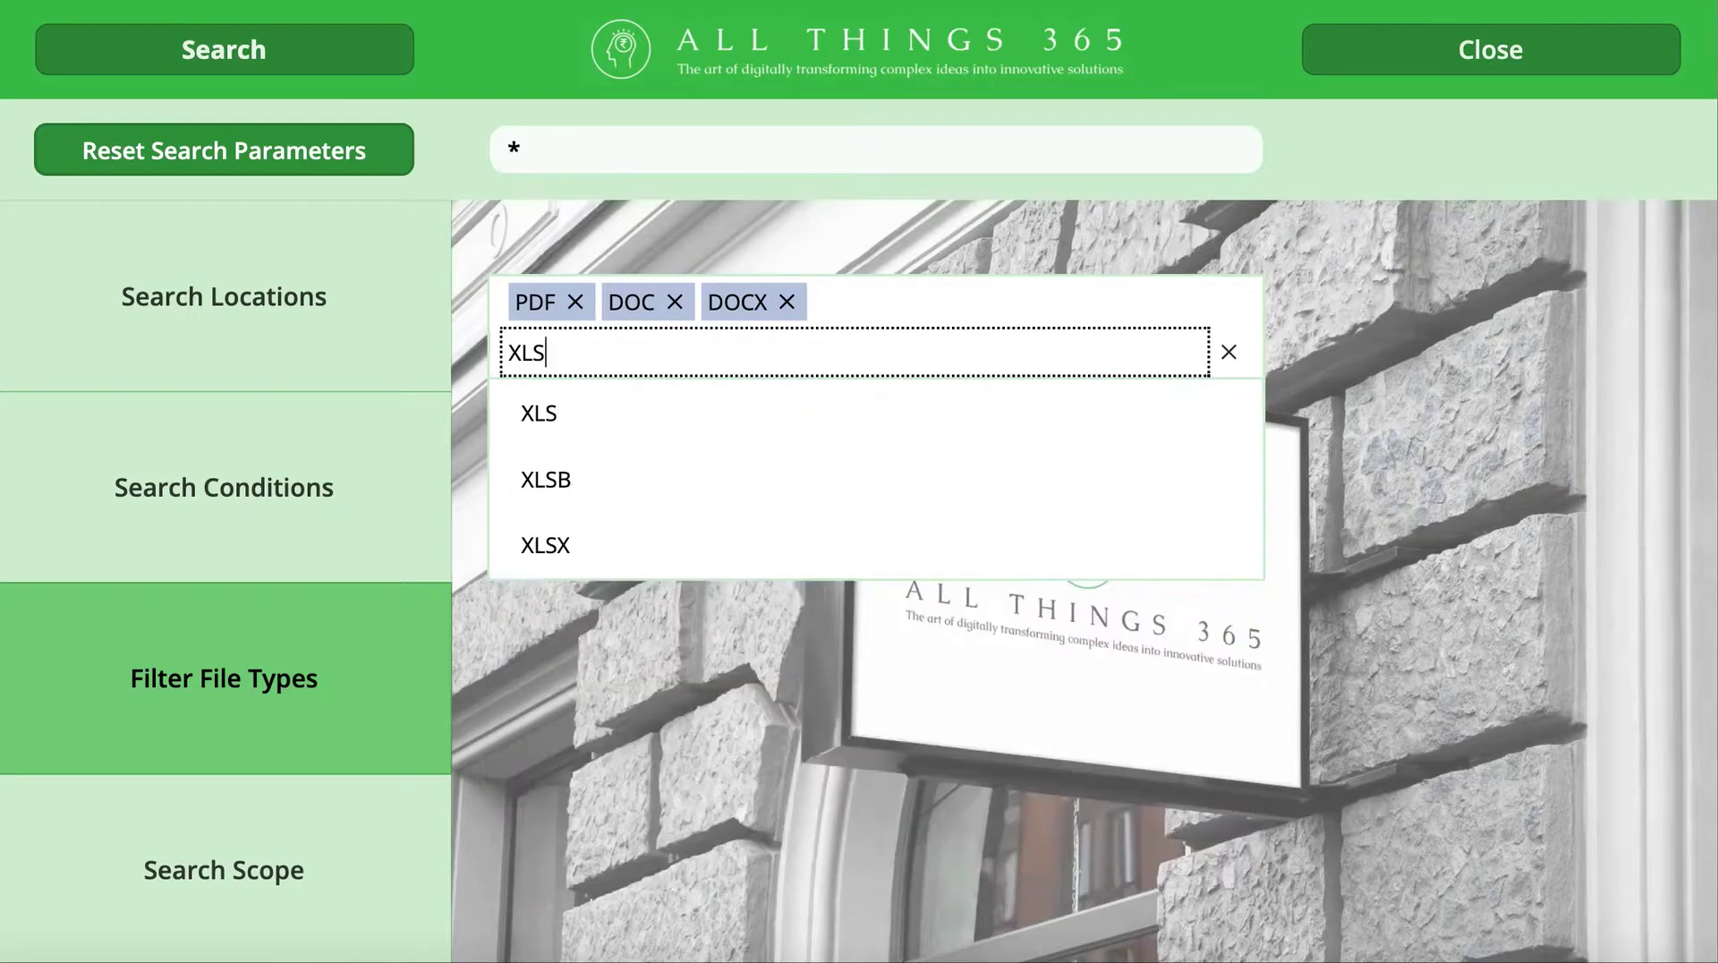
click(550, 407)
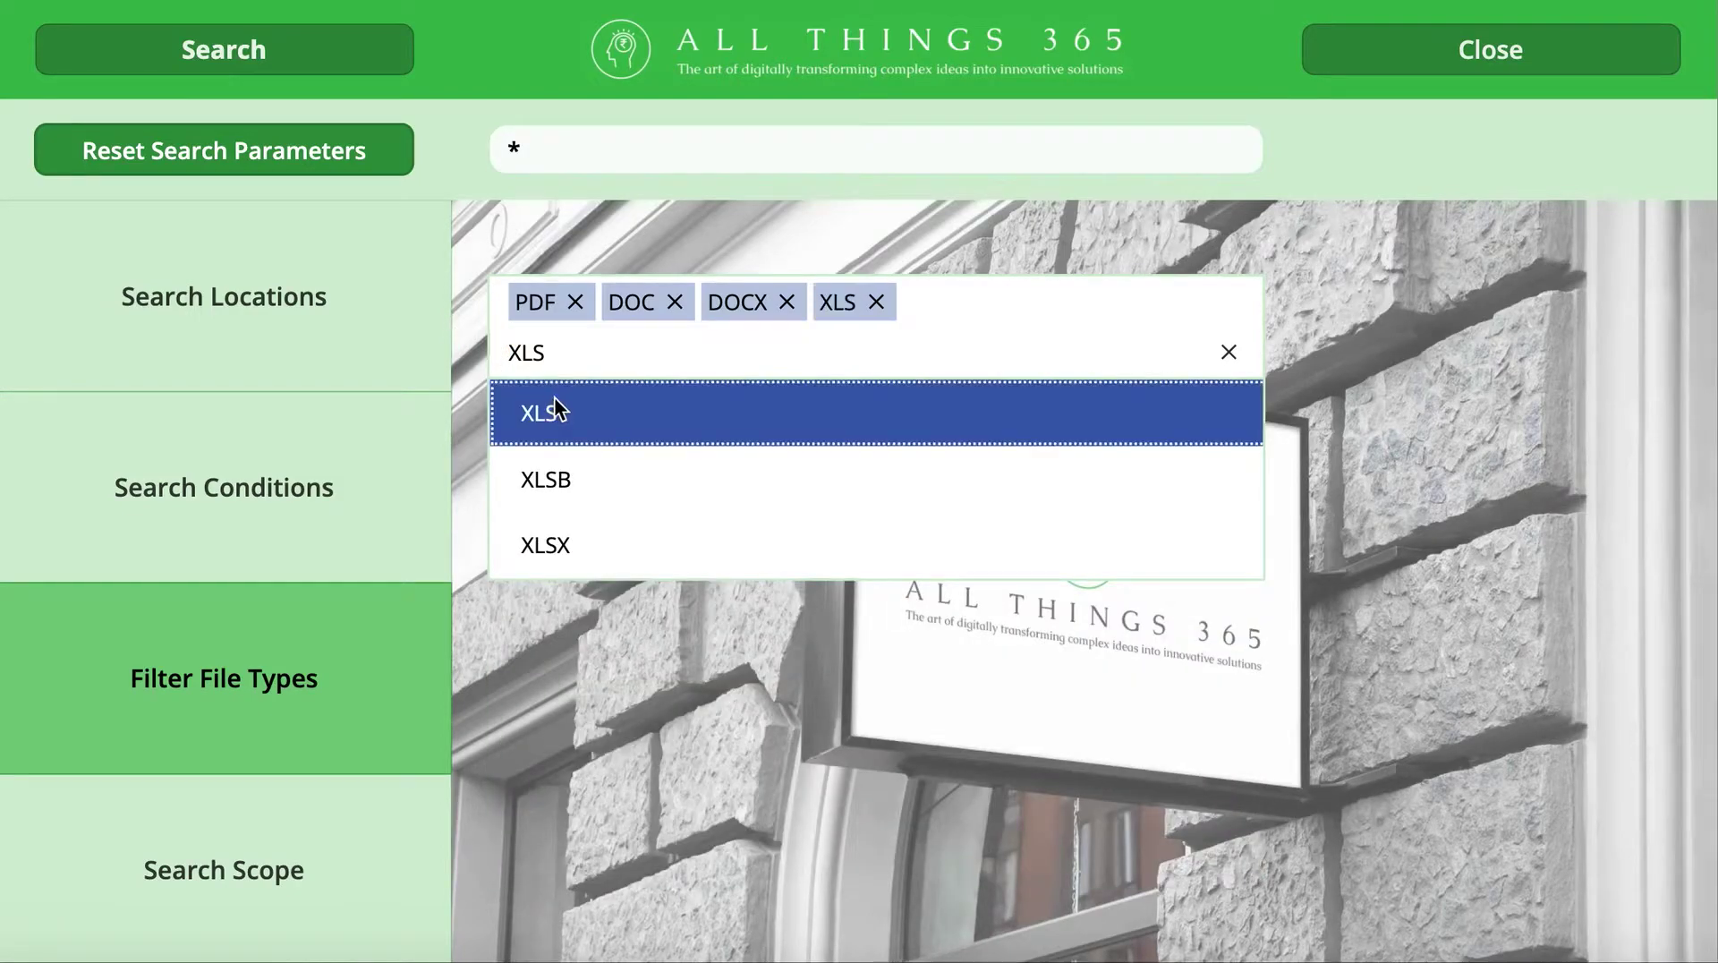
click(620, 536)
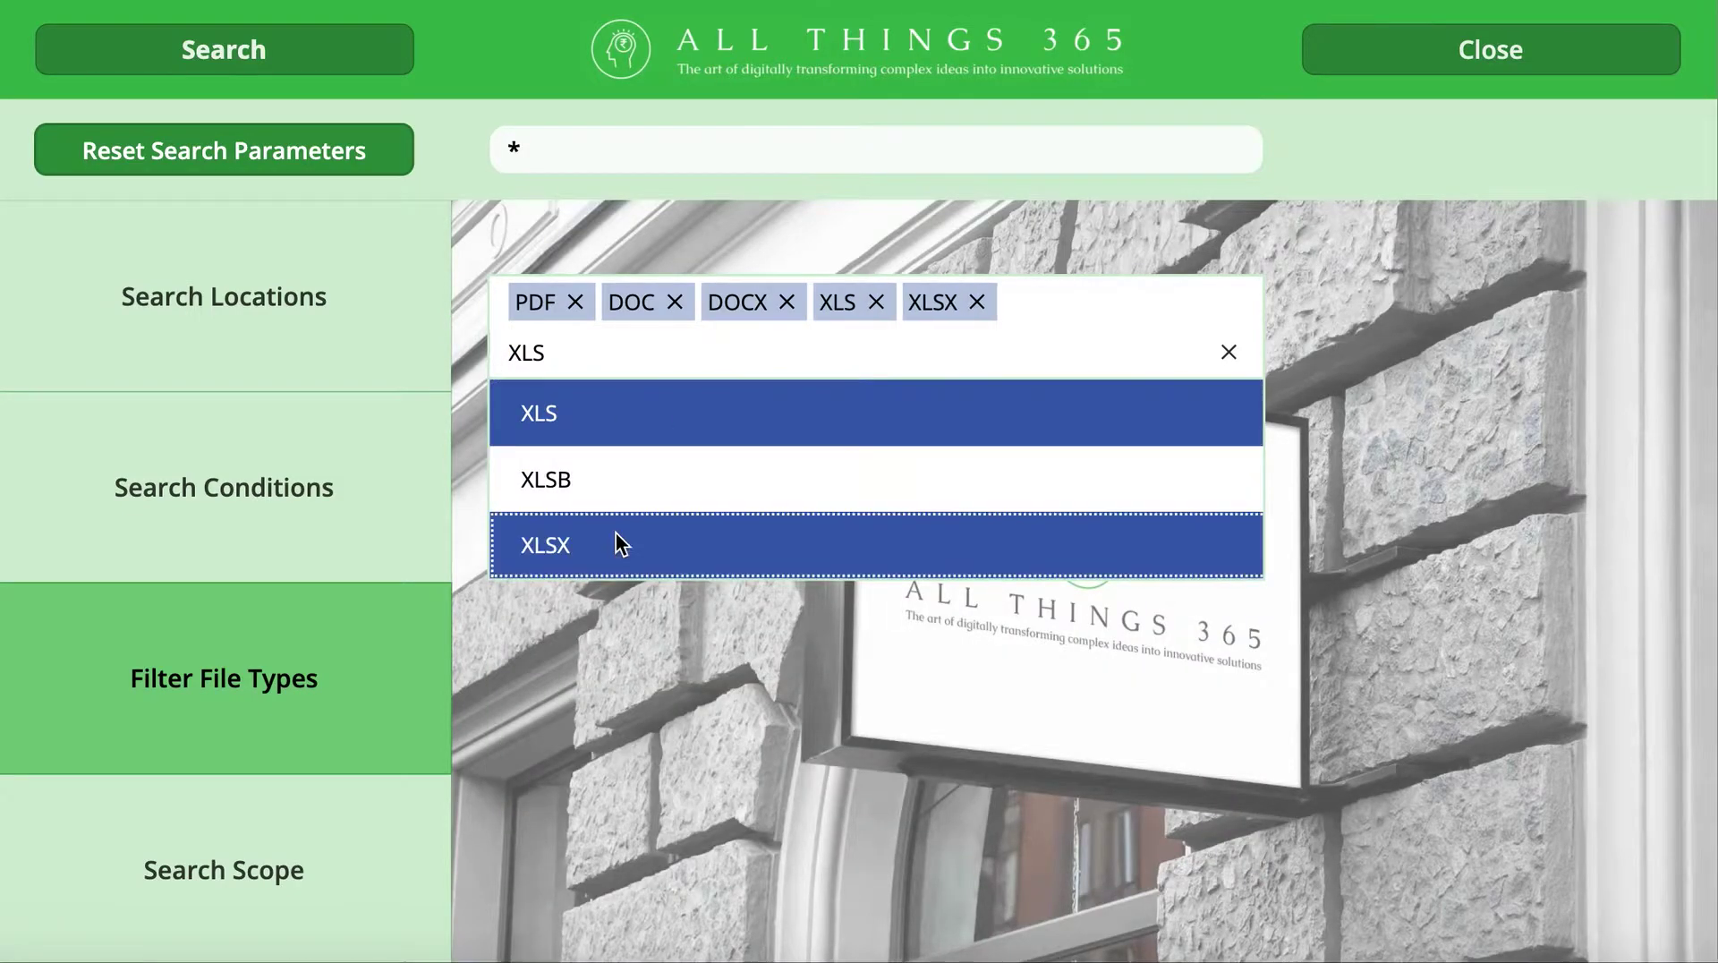
click(1227, 352)
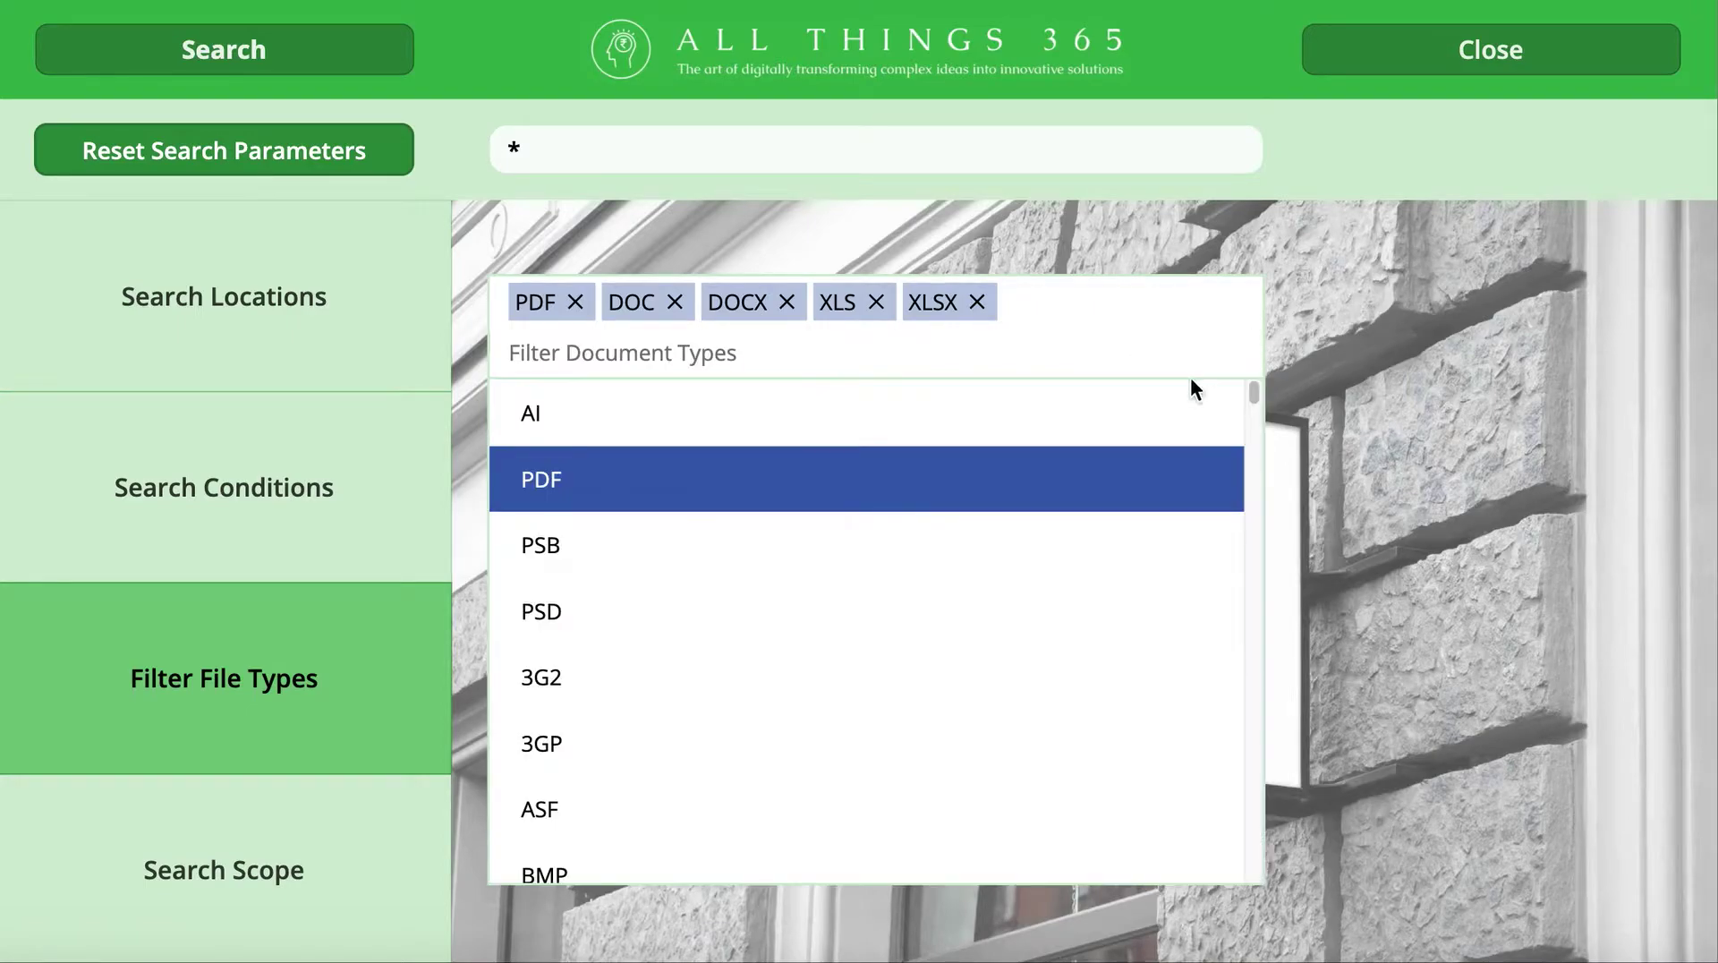
scroll(899, 646, down, 20)
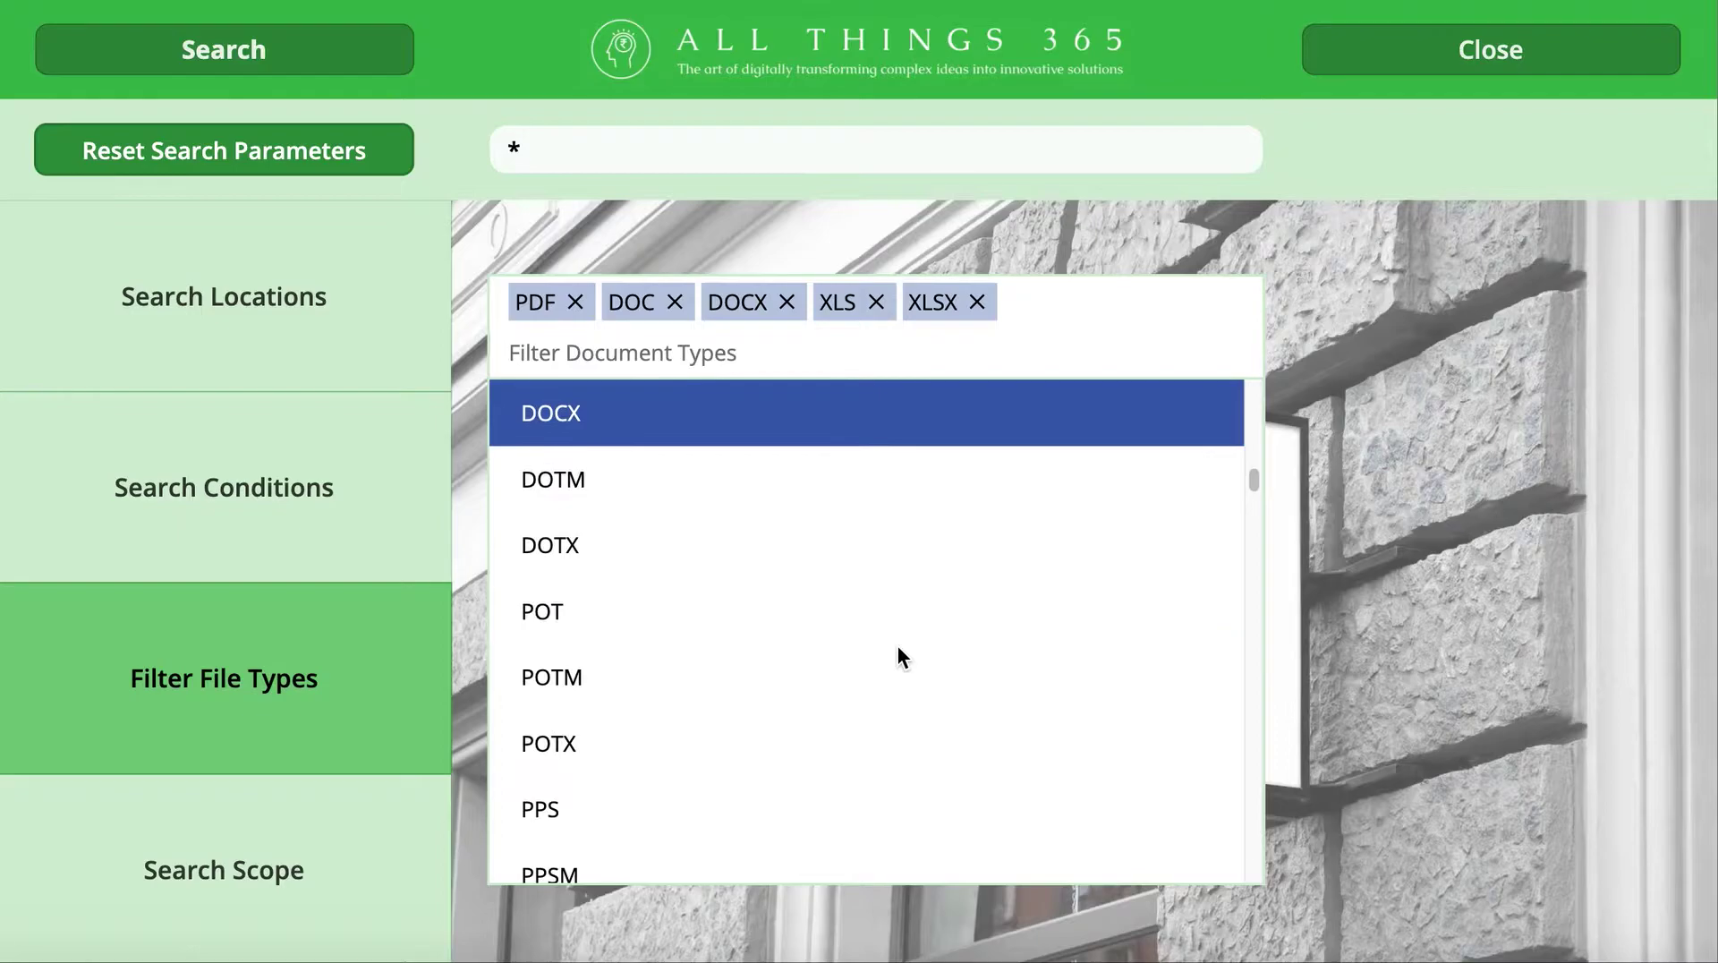
Set the search scope to Documents and look through the other available scopes.
scroll(898, 646, down, 10)
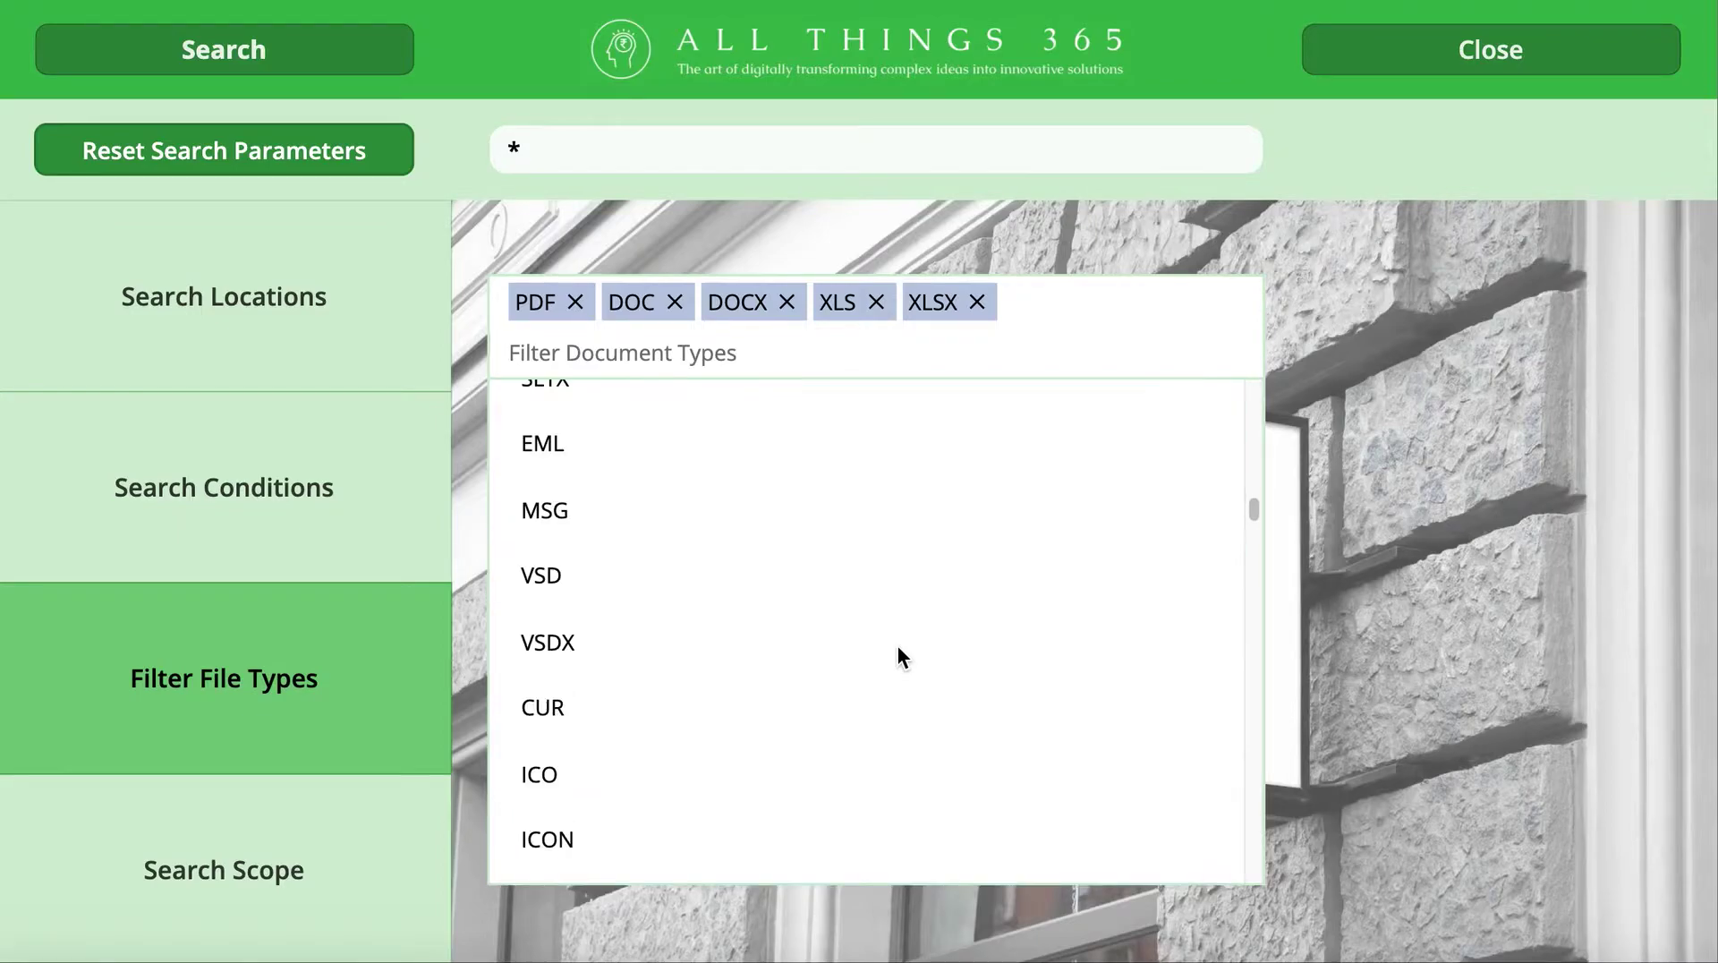
click(282, 890)
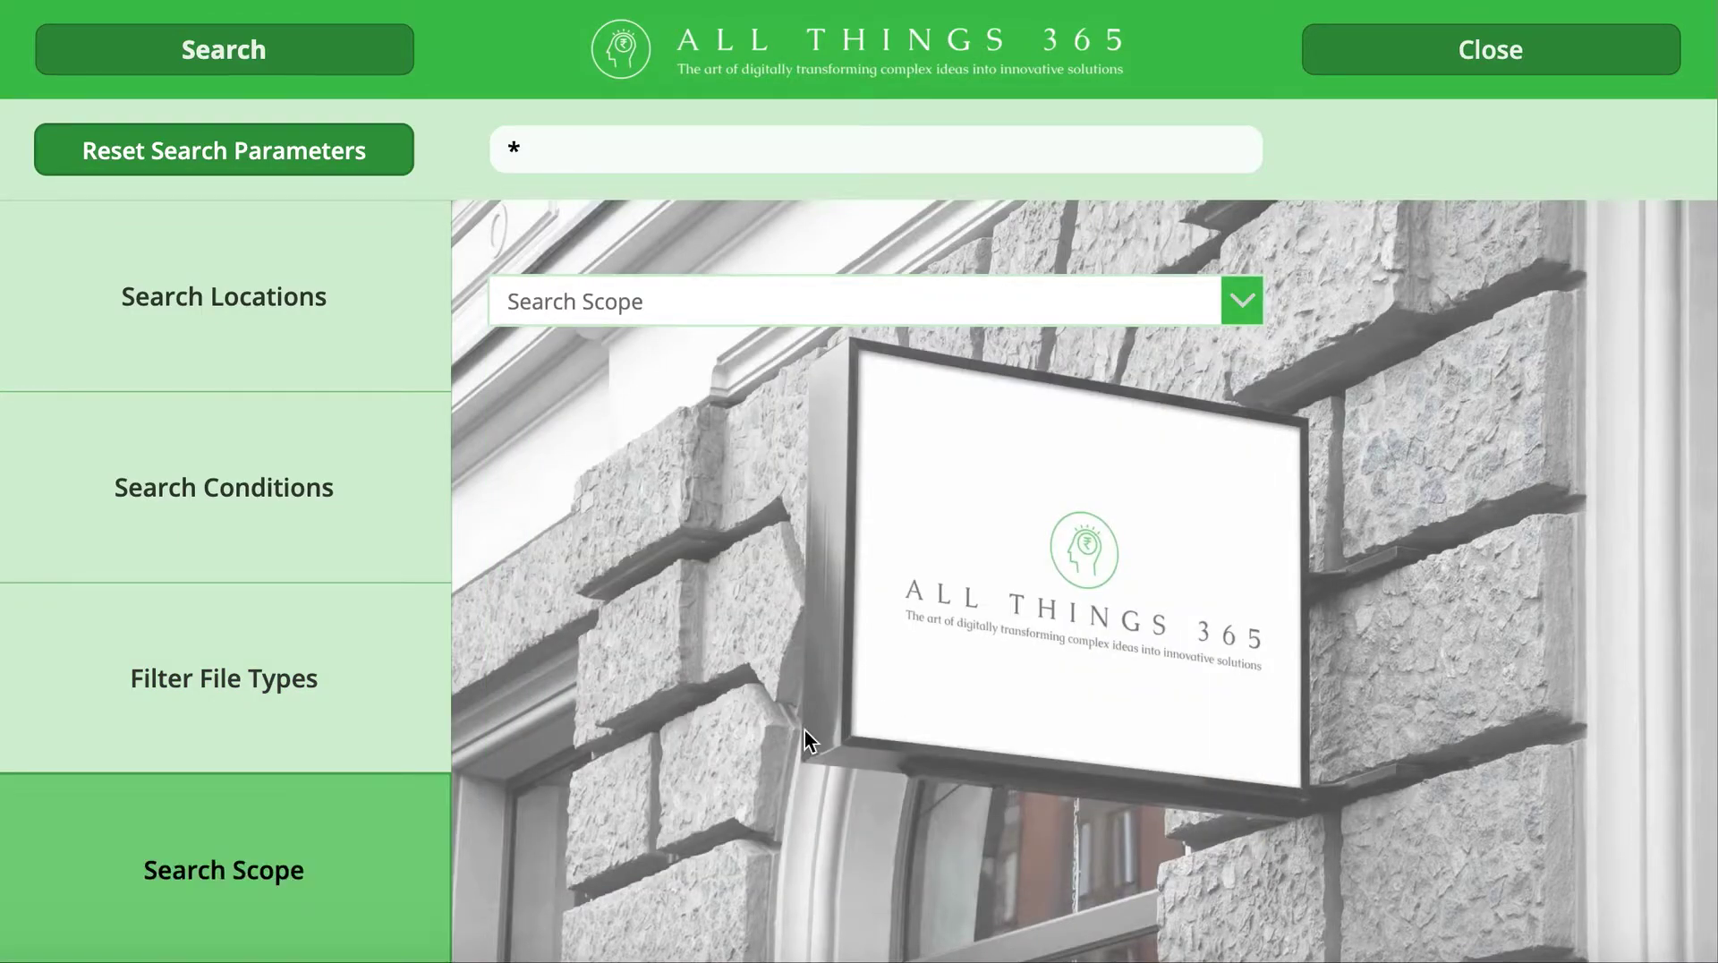
click(1262, 302)
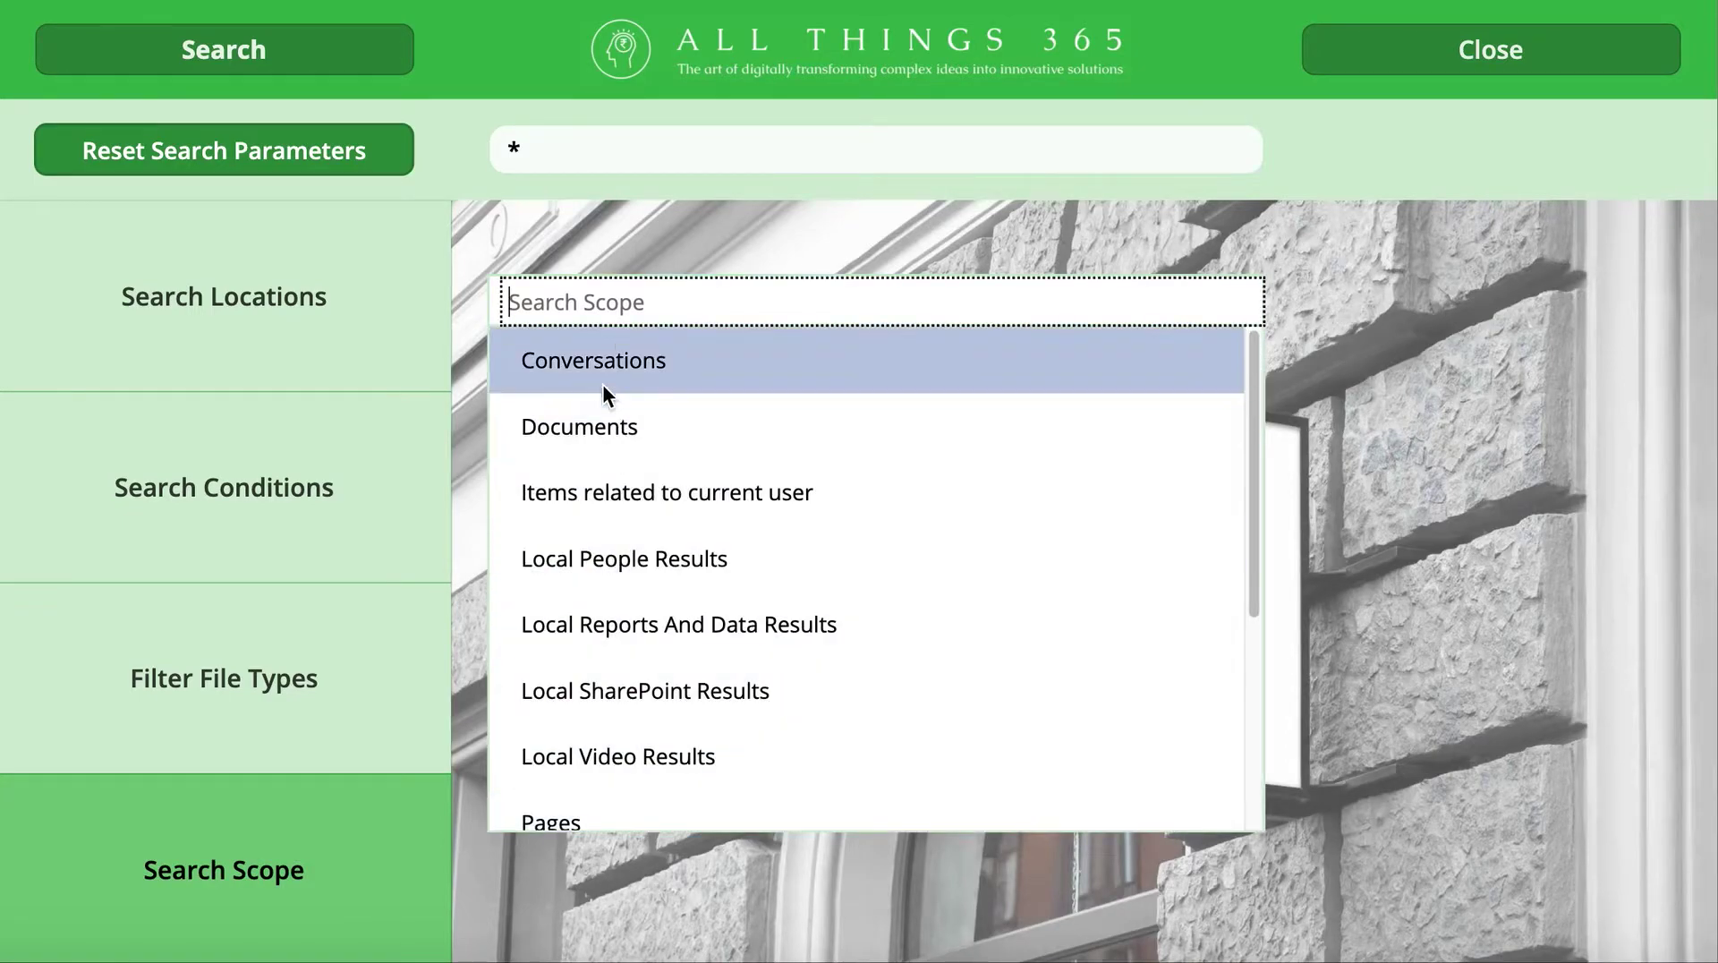
click(598, 423)
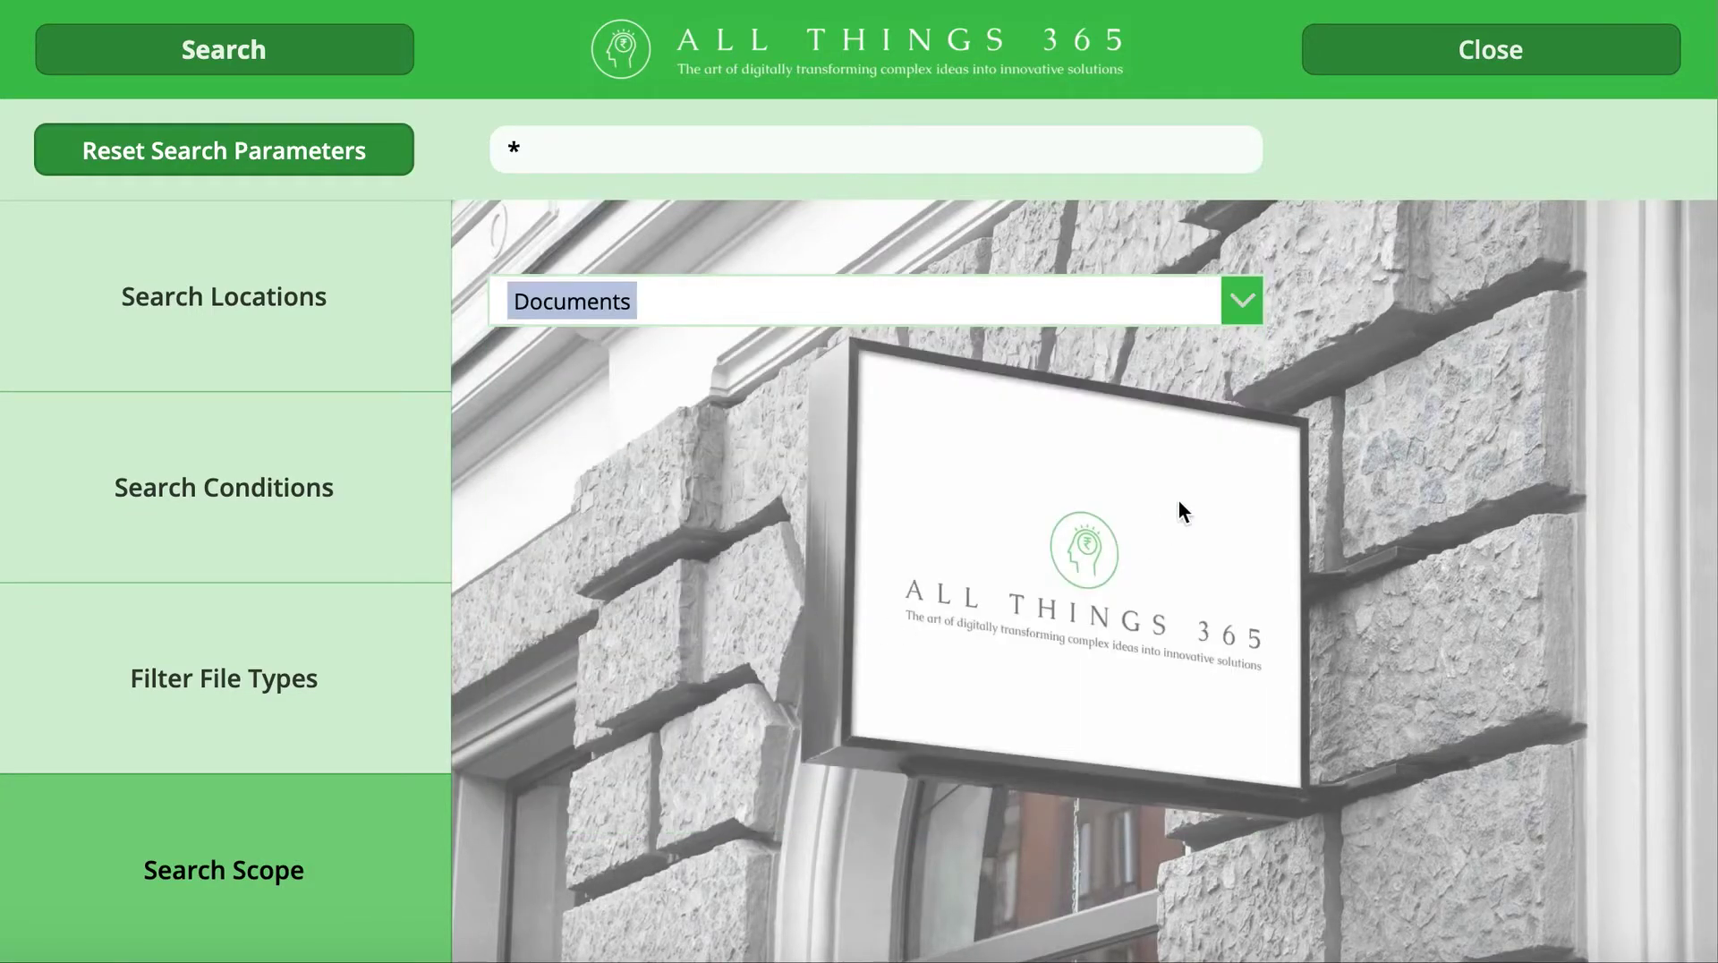
click(1243, 302)
scroll(824, 772, down, 3)
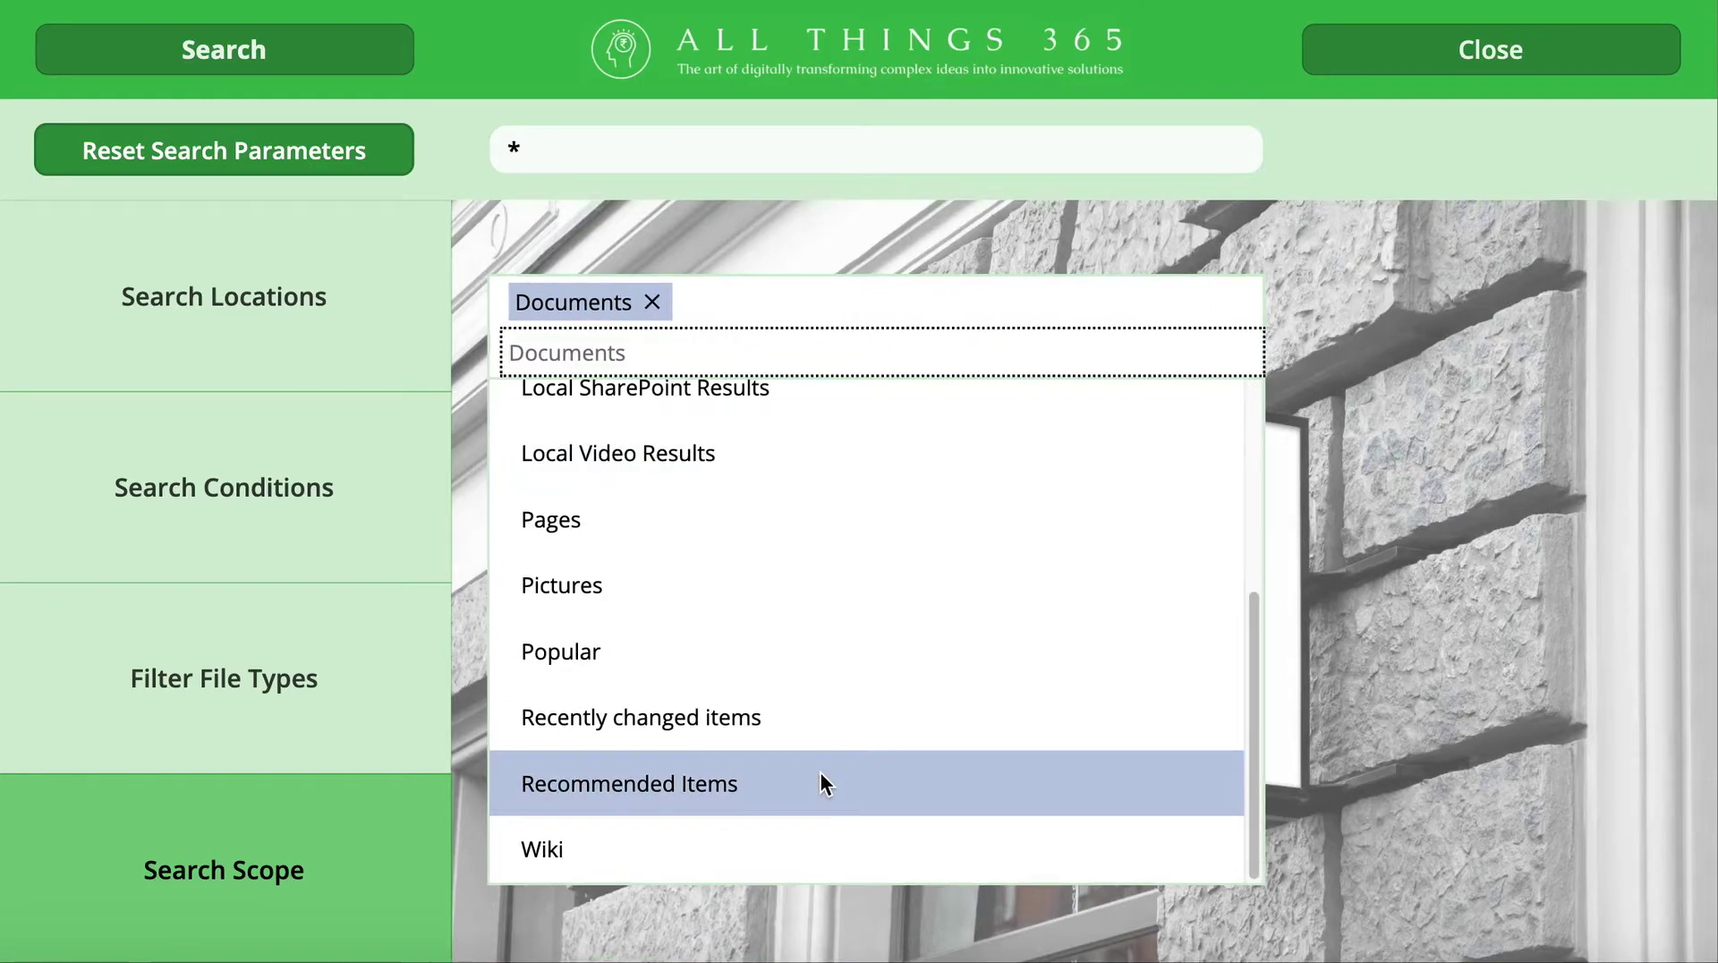
scroll(711, 605, up, 4)
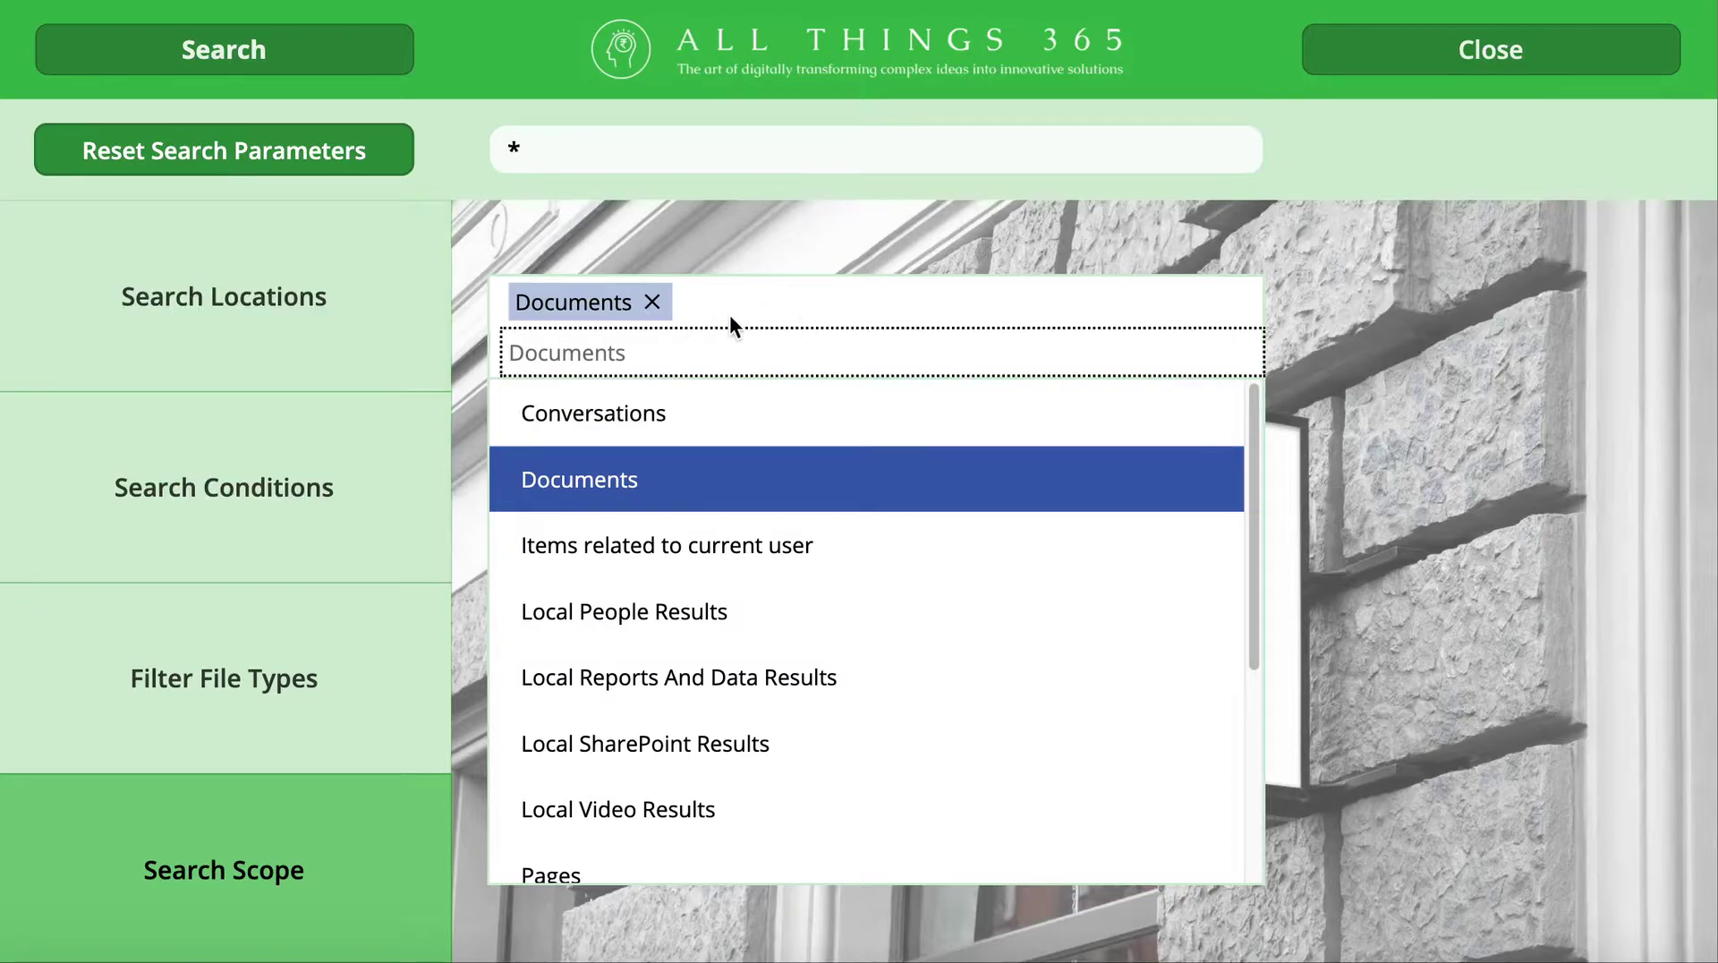
Close the search configuration and run the search with the wildcard * as the search term.
click(1490, 51)
click(664, 143)
key(ctrl+a)
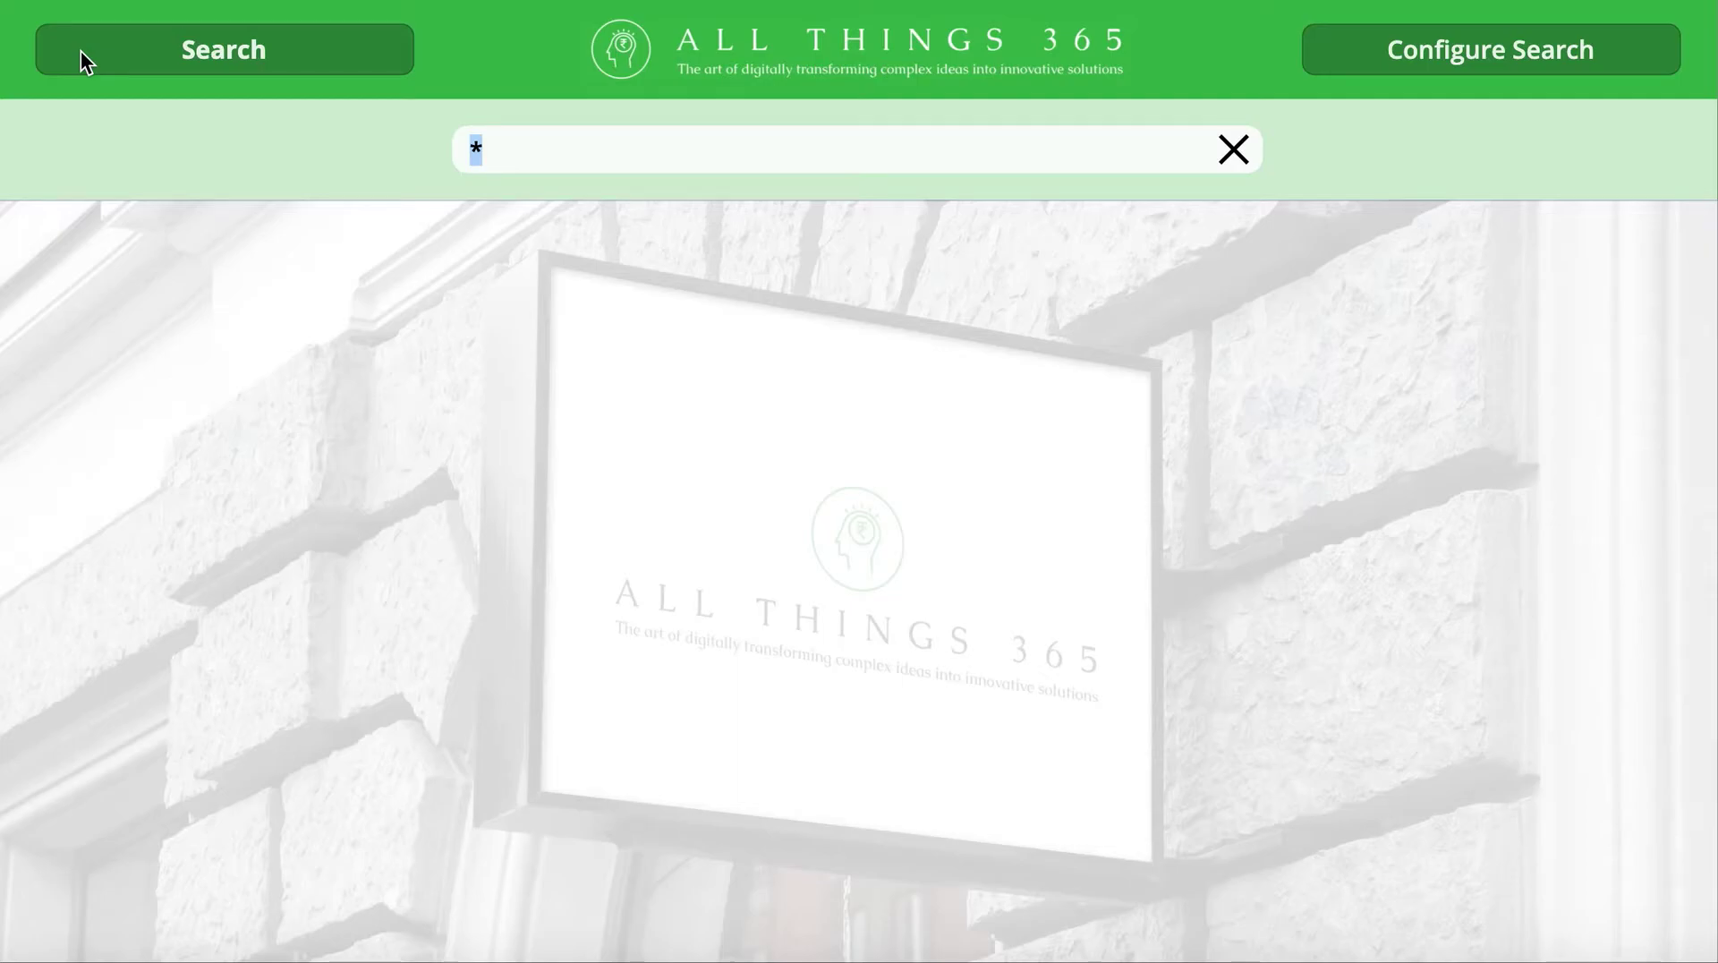
click(357, 44)
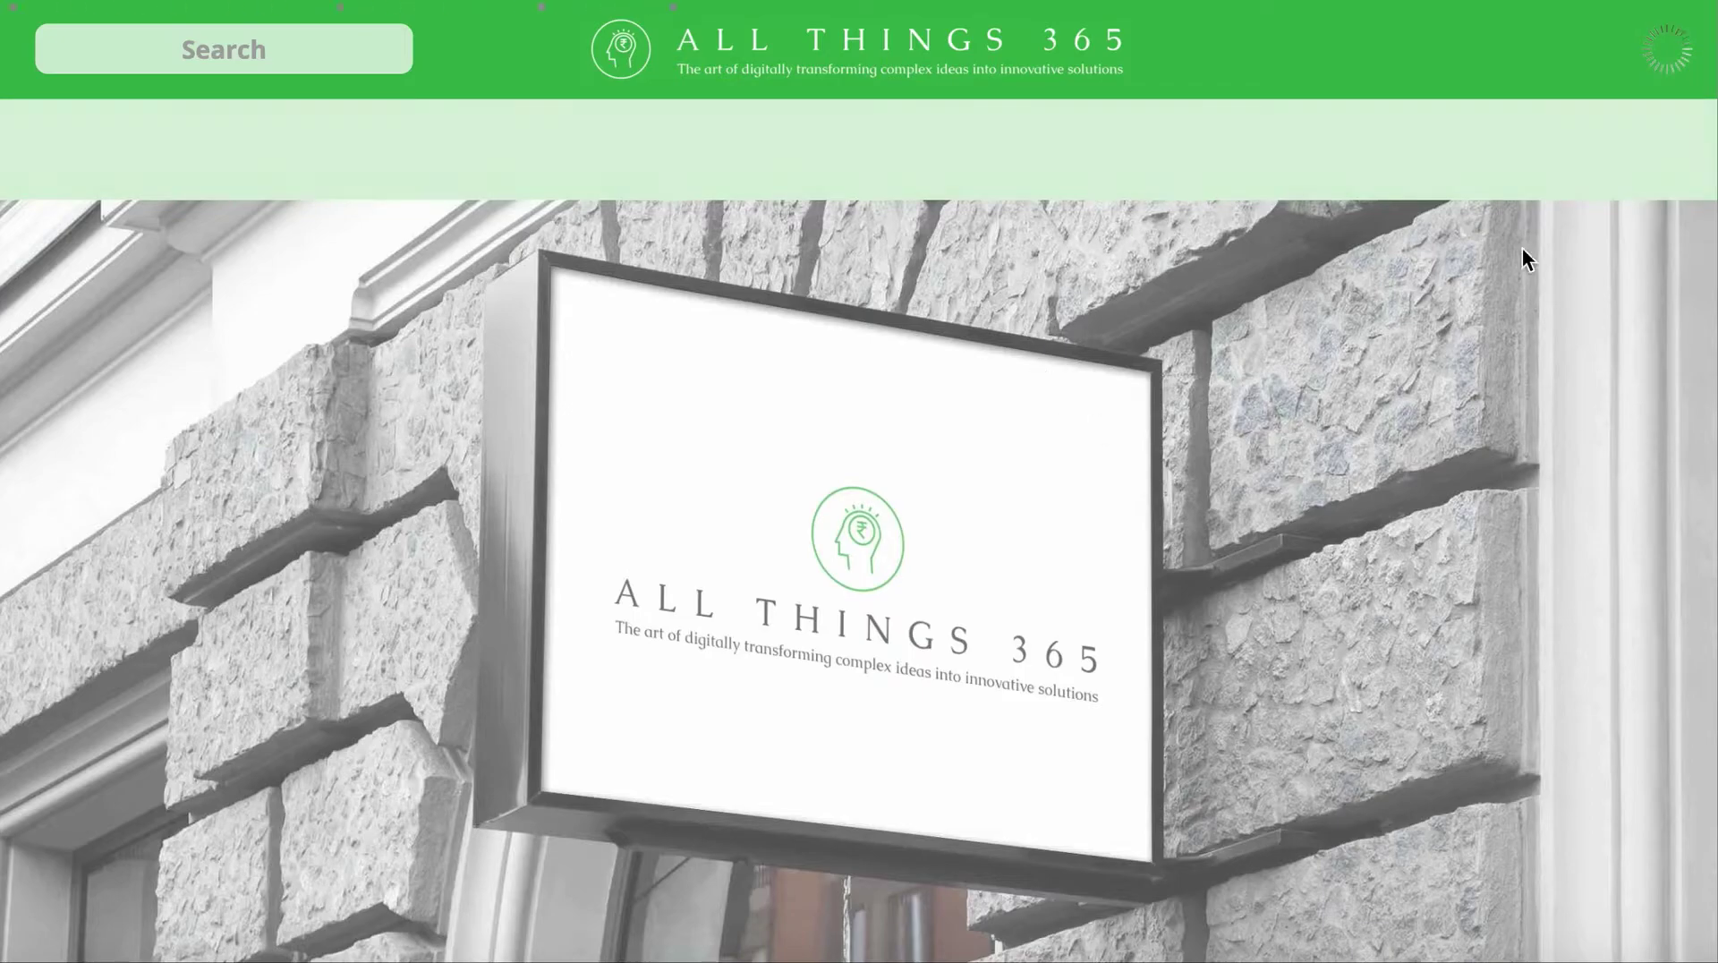